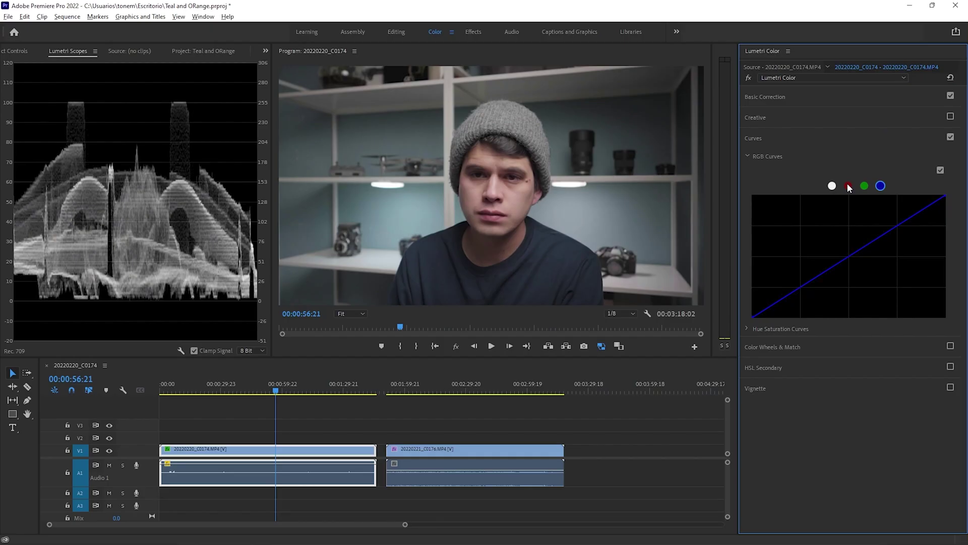
pyautogui.click(833, 186)
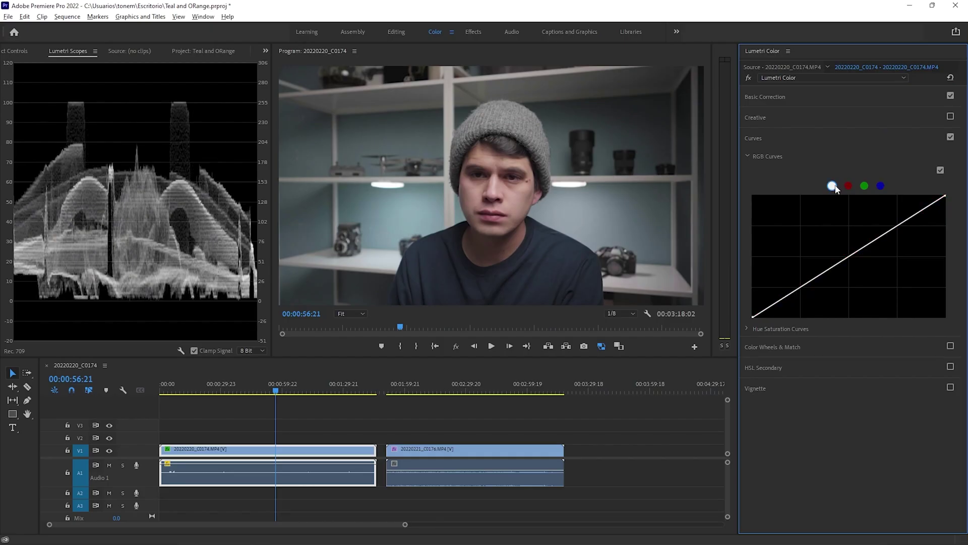
pyautogui.click(847, 187)
pyautogui.click(864, 186)
pyautogui.click(879, 187)
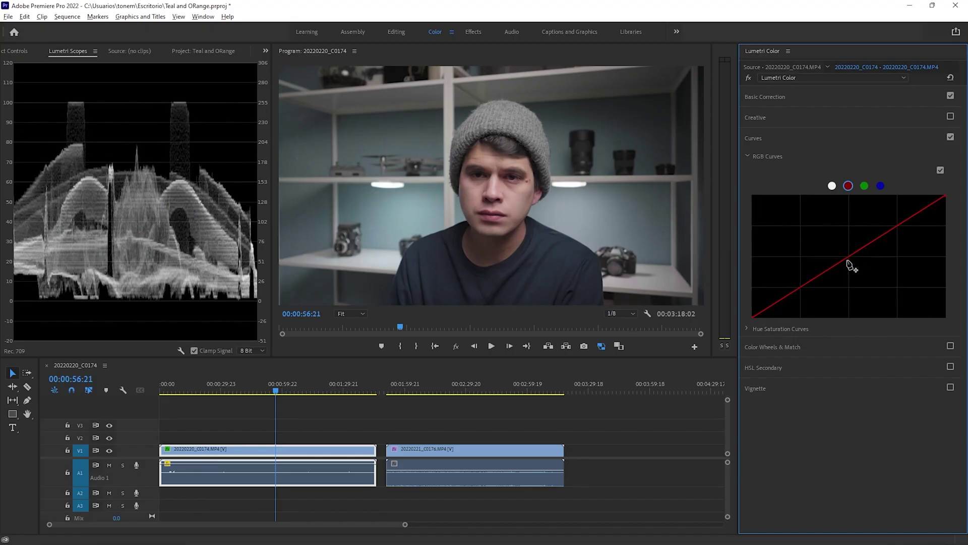
pyautogui.moveTo(851, 259); pyautogui.dragTo(839, 246)
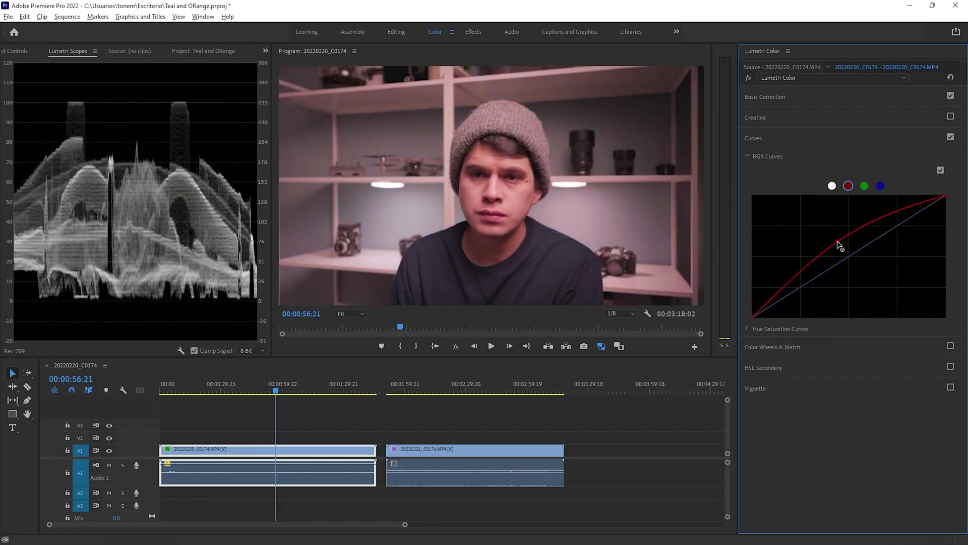
pyautogui.moveTo(838, 246); pyautogui.dragTo(872, 279)
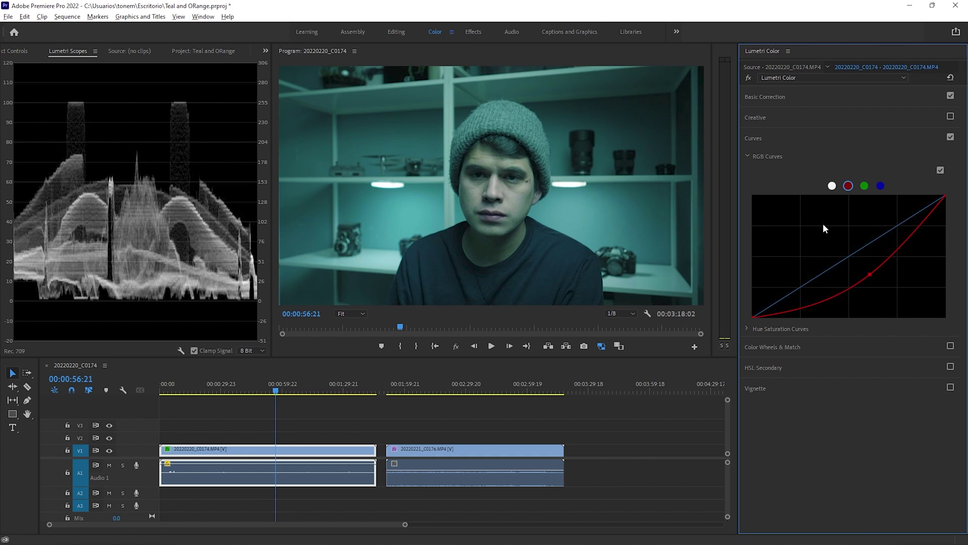
pyautogui.doubleClick(871, 269)
pyautogui.click(864, 185)
pyautogui.moveTo(852, 258); pyautogui.dragTo(879, 285)
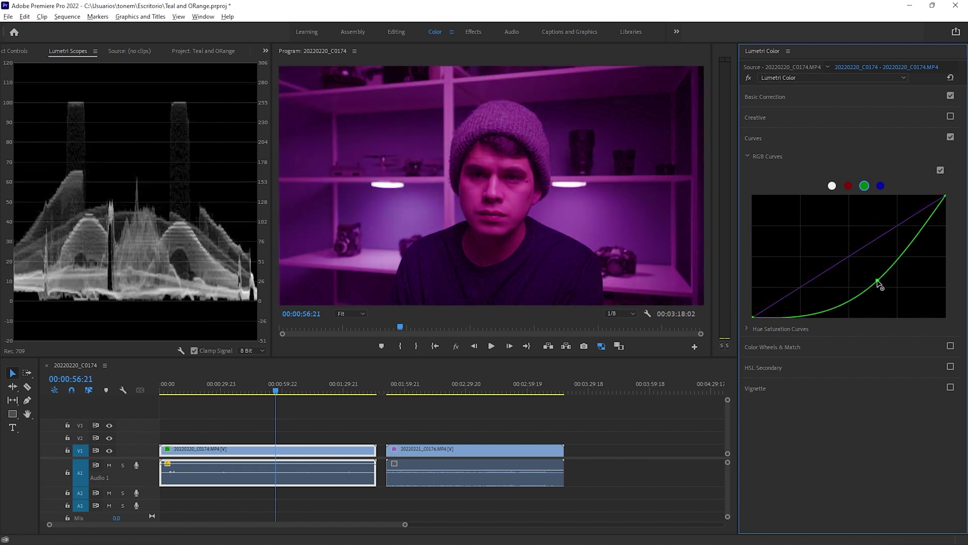
pyautogui.doubleClick(878, 283)
pyautogui.click(880, 186)
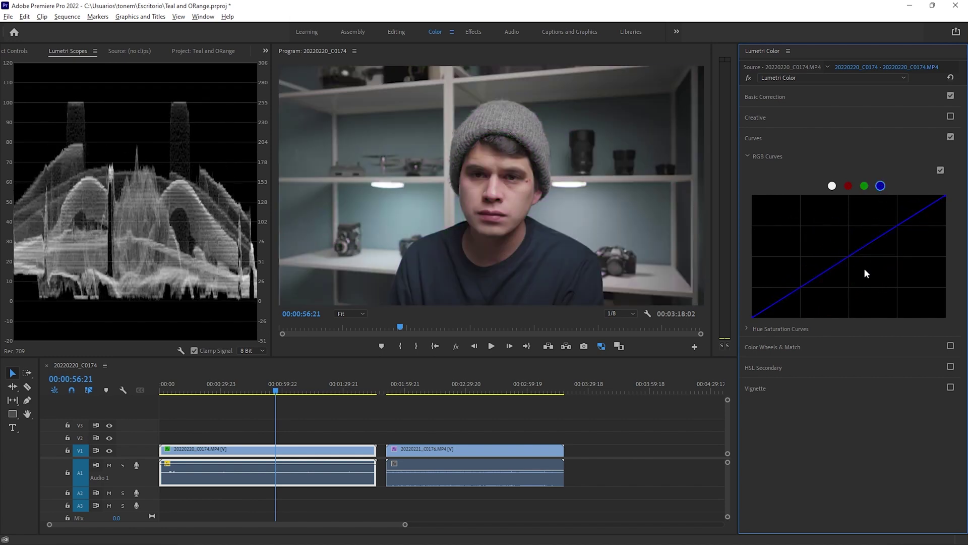
pyautogui.moveTo(852, 256); pyautogui.dragTo(882, 283)
pyautogui.doubleClick(882, 285)
# Step: Add shadow, midtone and highlight points to the red curve and drag the shadow point down
pyautogui.click(802, 287)
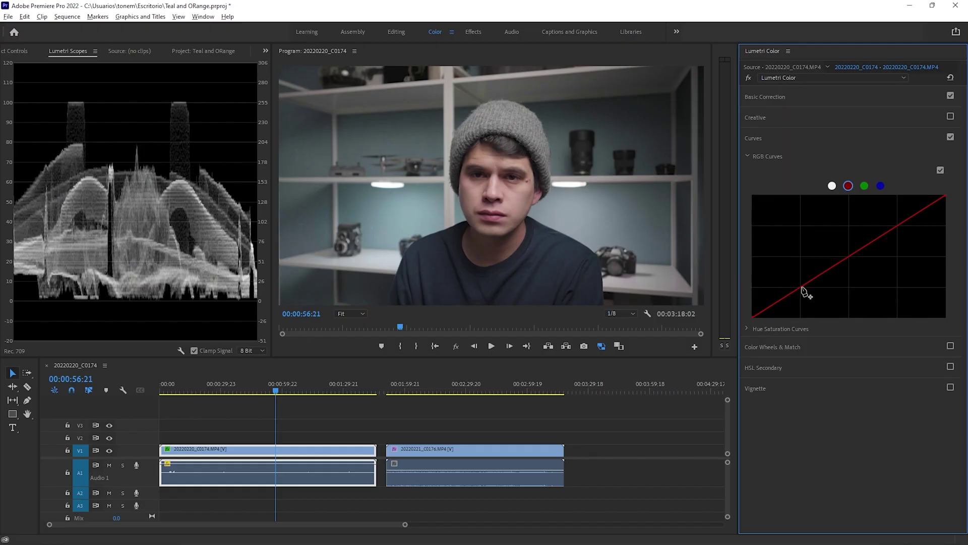
pyautogui.click(850, 256)
pyautogui.click(897, 226)
pyautogui.moveTo(802, 287); pyautogui.dragTo(806, 292)
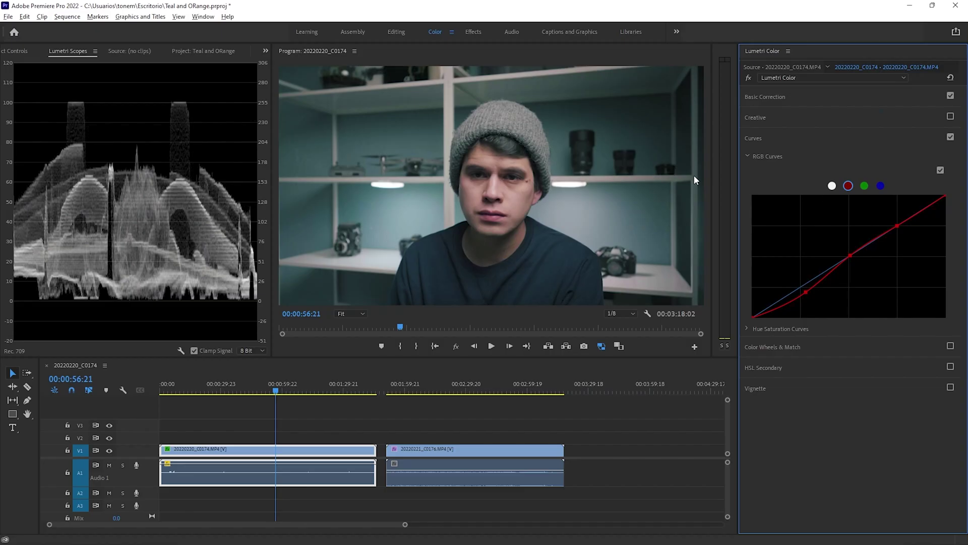
# Step: Add three points to the blue curve and lift its shadow point slightly for teal shadows
pyautogui.click(881, 187)
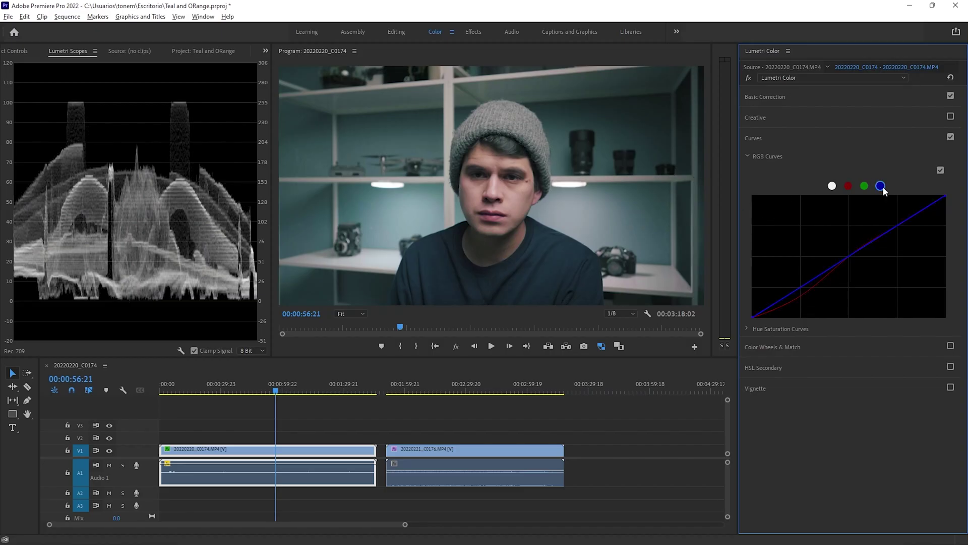
pyautogui.click(801, 286)
pyautogui.click(850, 256)
pyautogui.click(895, 228)
pyautogui.moveTo(803, 290)
pyautogui.mouseDown()
pyautogui.moveTo(787, 273)
pyautogui.moveTo(794, 291)
pyautogui.mouseUp()
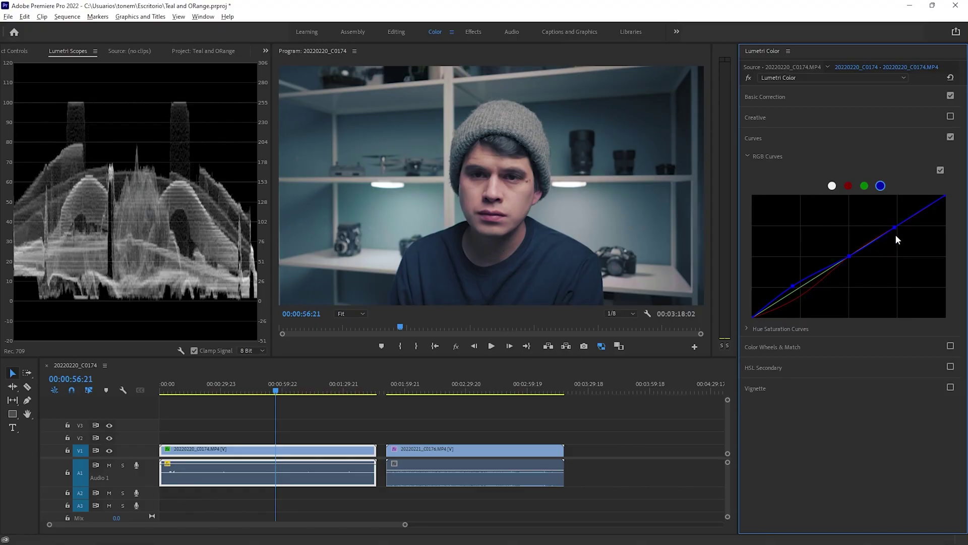
# Step: Raise the red curve and lower the blue curve in the highlights, then boost Saturation to 141.3
pyautogui.click(848, 186)
pyautogui.moveTo(896, 227); pyautogui.dragTo(896, 231)
pyautogui.click(880, 185)
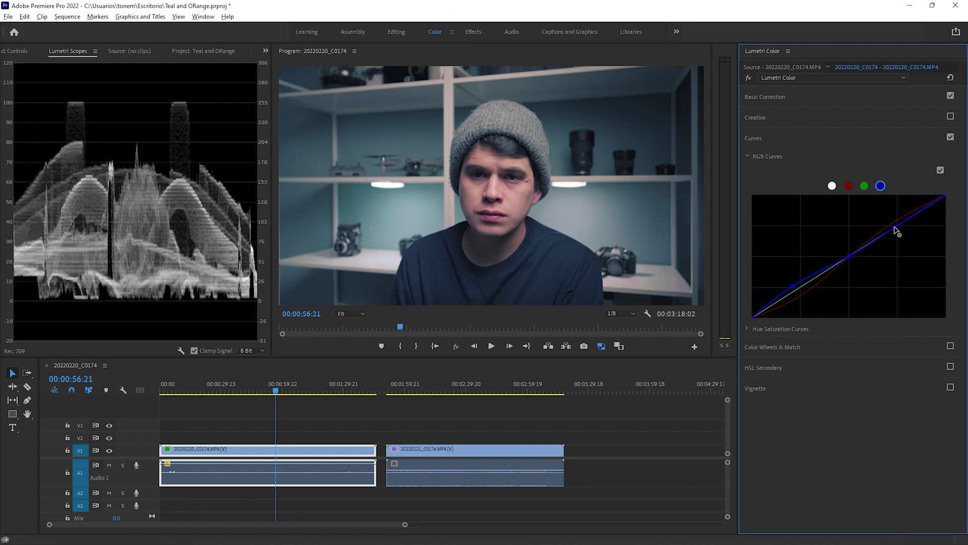
pyautogui.moveTo(894, 224); pyautogui.dragTo(899, 229)
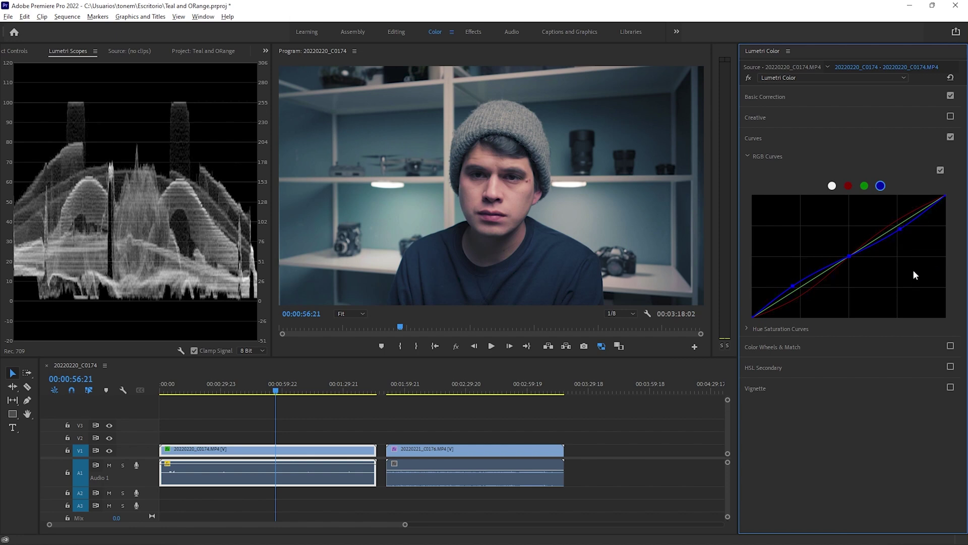
pyautogui.click(795, 98)
pyautogui.moveTo(875, 287); pyautogui.dragTo(892, 291)
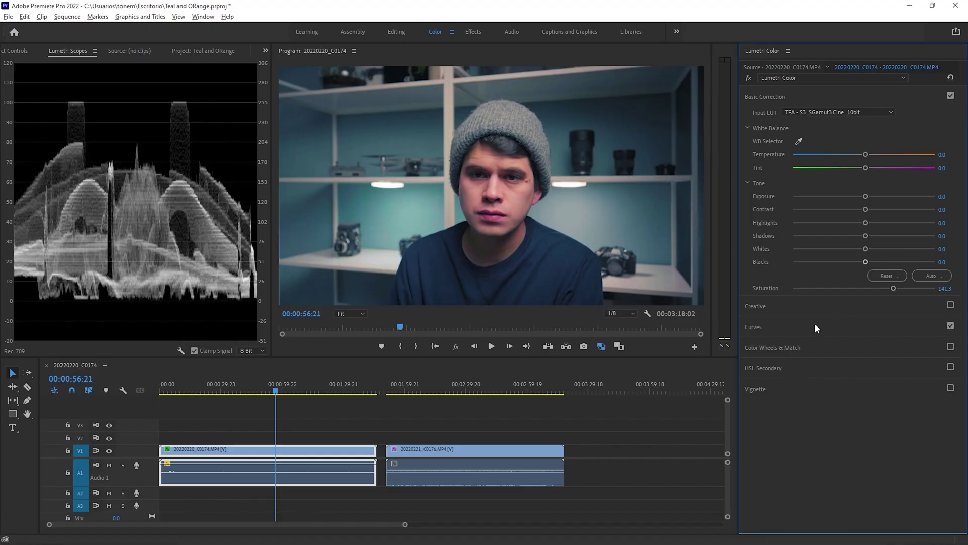
# Step: Collapse Basic Correction and expand the Curves section of Lumetri Color
pyautogui.click(815, 326)
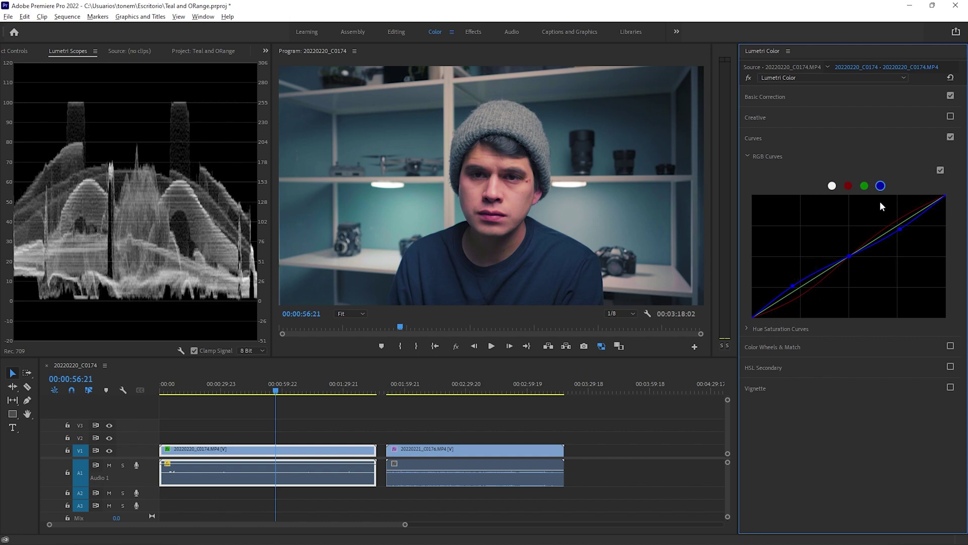
# Step: Add shadow, highlight and midtone points to the luma curve, lifting shadows and lowering highlights
pyautogui.click(832, 186)
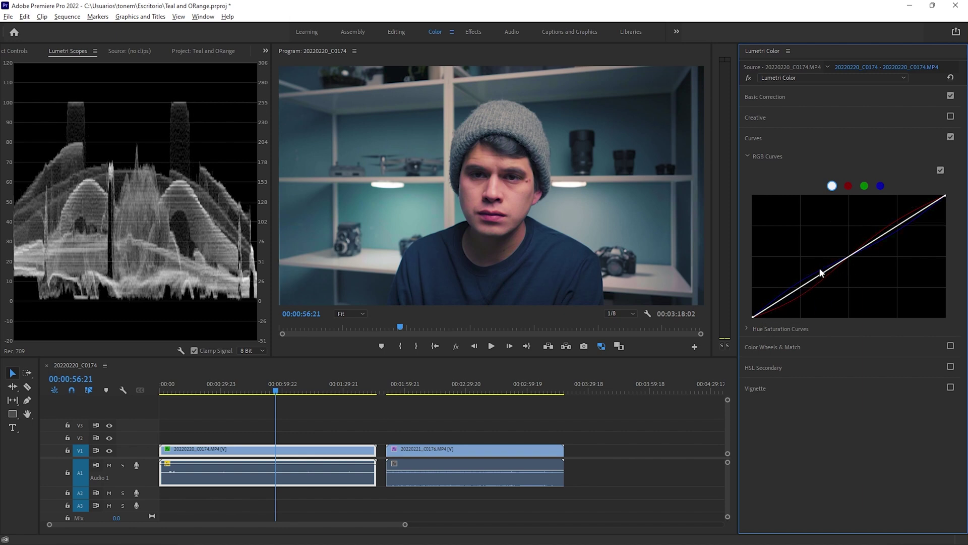
pyautogui.click(802, 286)
pyautogui.click(900, 223)
pyautogui.click(850, 255)
pyautogui.moveTo(802, 286); pyautogui.dragTo(799, 283)
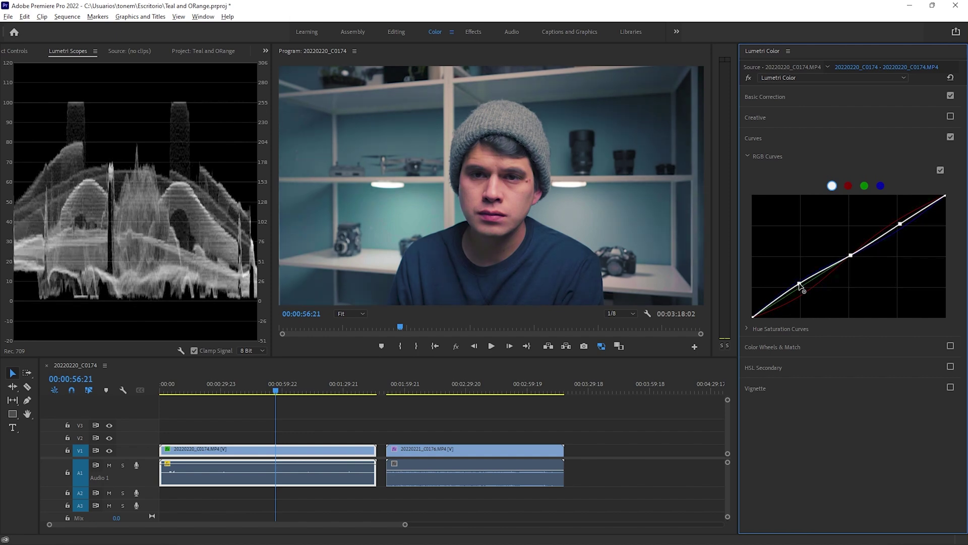
pyautogui.moveTo(900, 224); pyautogui.dragTo(903, 227)
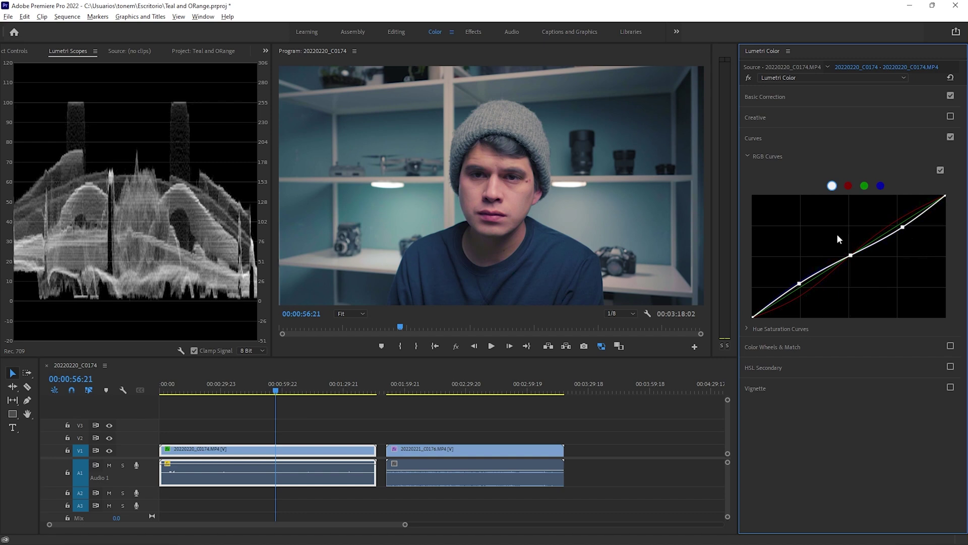
pyautogui.click(788, 96)
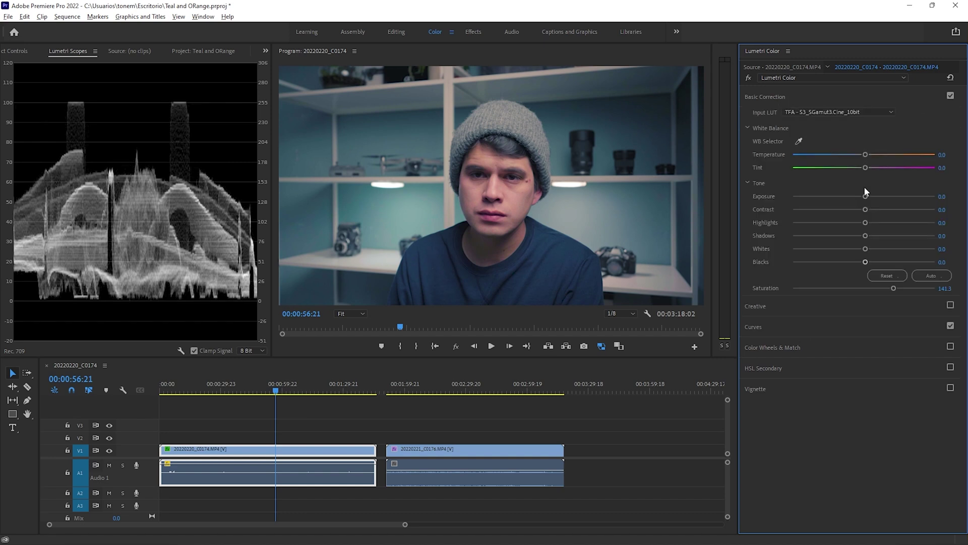
# Step: Push Saturation to 172.4, switch off the Curves adjustment, then reset Saturation to 100
pyautogui.click(915, 289)
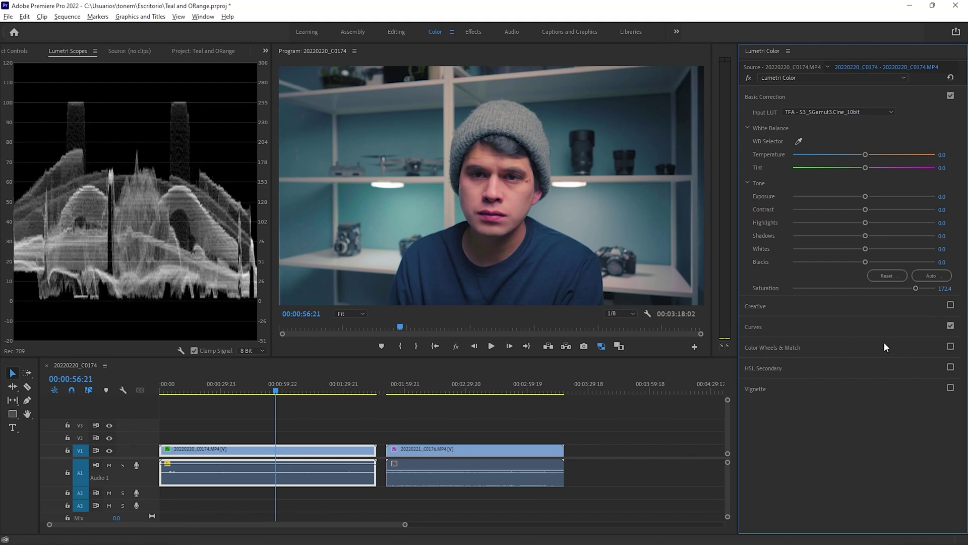
pyautogui.click(950, 325)
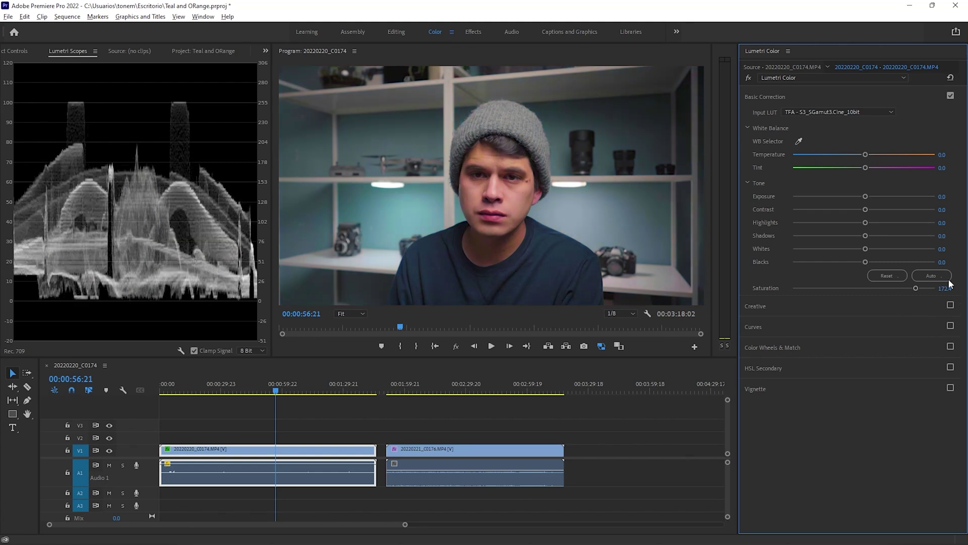
pyautogui.doubleClick(916, 288)
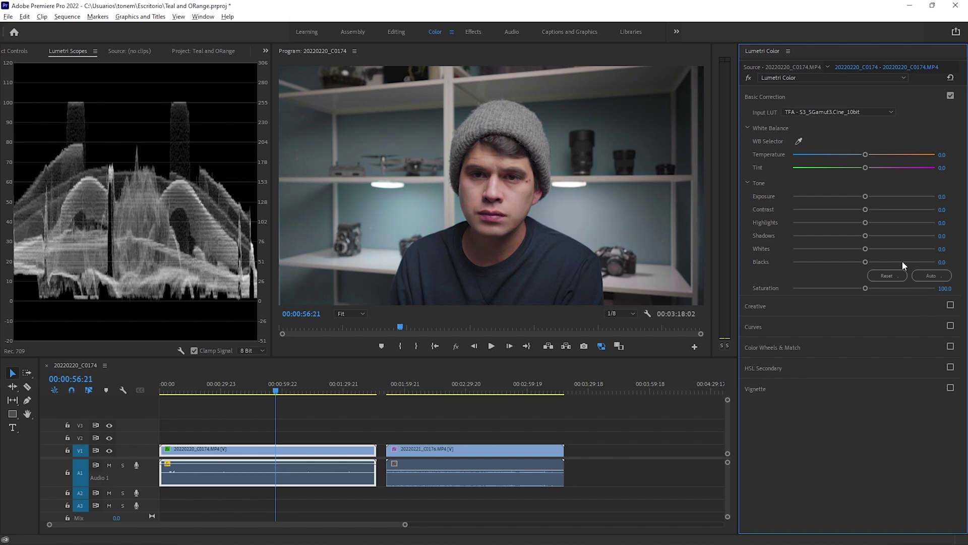
# Step: Enable HSL Secondary and sample the face's skin tone, then add a second face sample
pyautogui.click(768, 369)
pyautogui.click(951, 148)
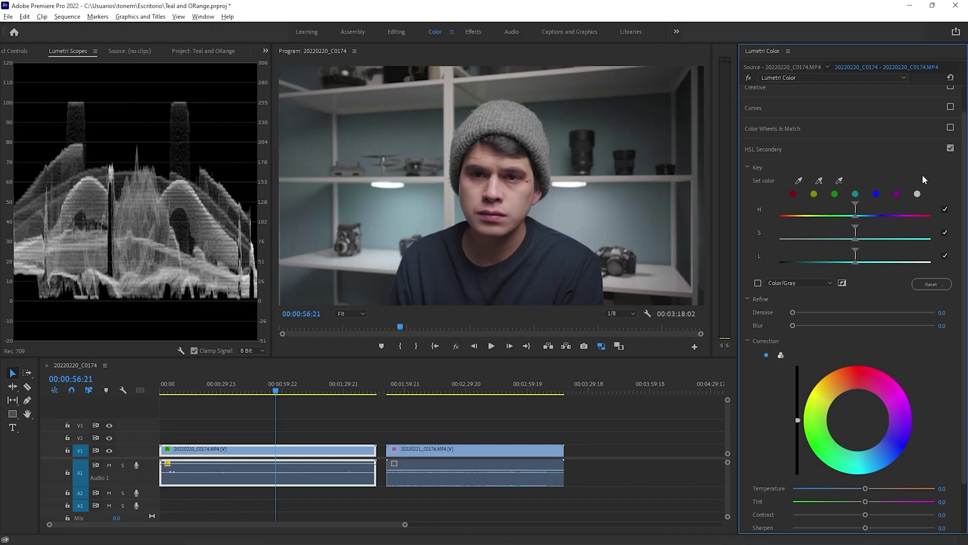
pyautogui.click(799, 181)
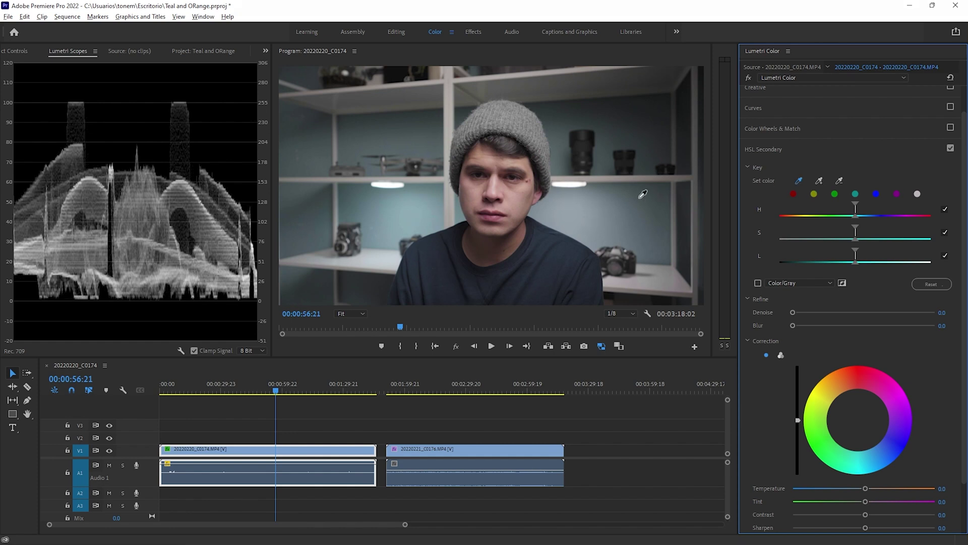
pyautogui.click(519, 204)
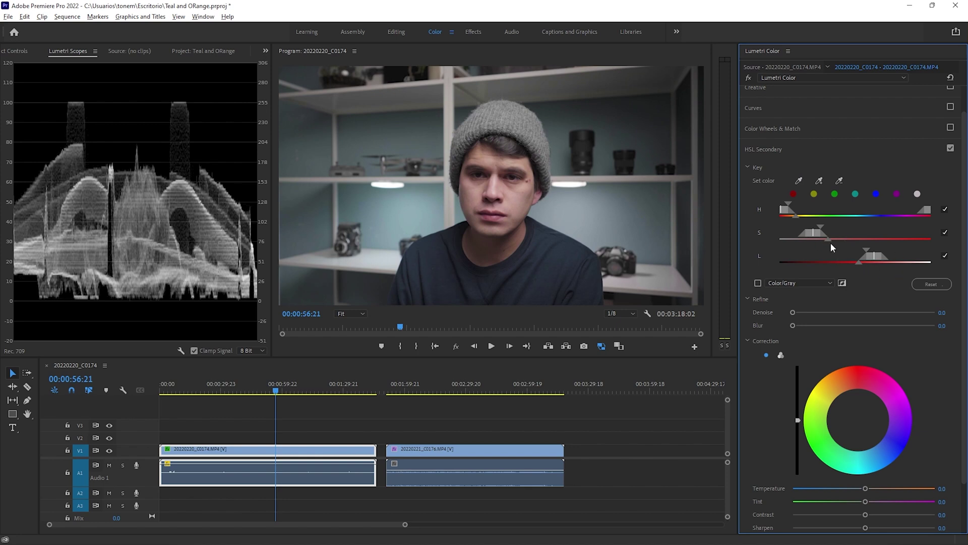
pyautogui.click(819, 181)
pyautogui.click(482, 196)
# Step: Preview the key as Color/Black and add more face areas until the whole face is keyed
pyautogui.click(759, 283)
pyautogui.click(798, 282)
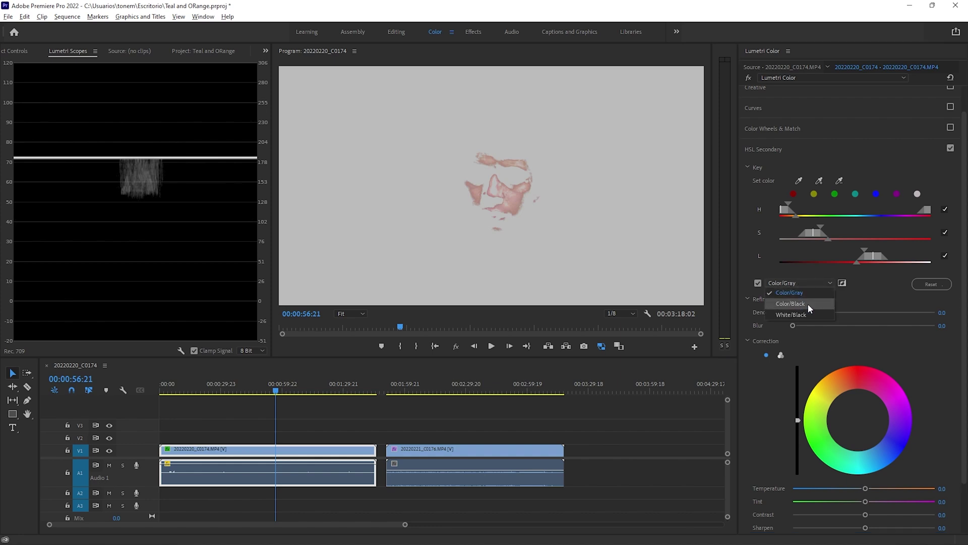
pyautogui.click(807, 304)
pyautogui.click(819, 180)
pyautogui.click(474, 209)
pyautogui.click(819, 180)
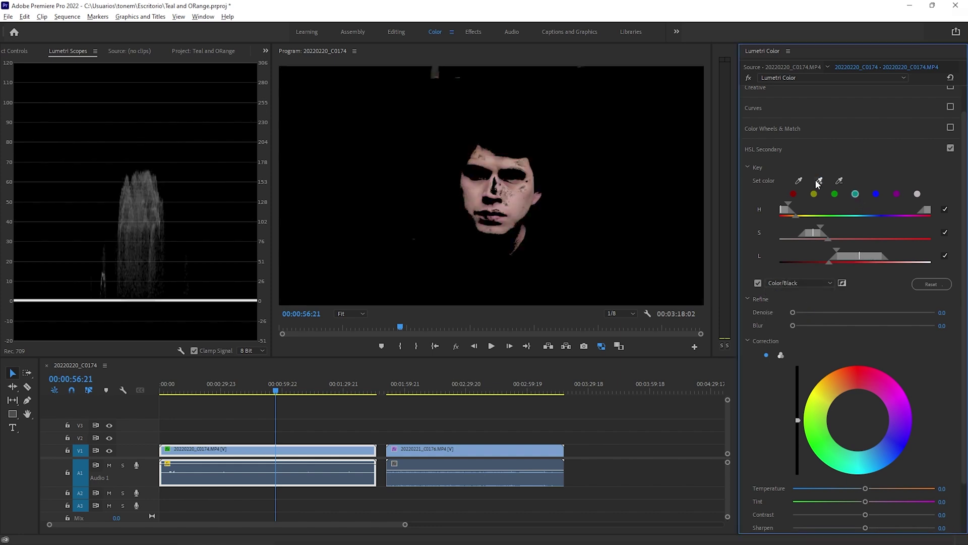
pyautogui.click(531, 199)
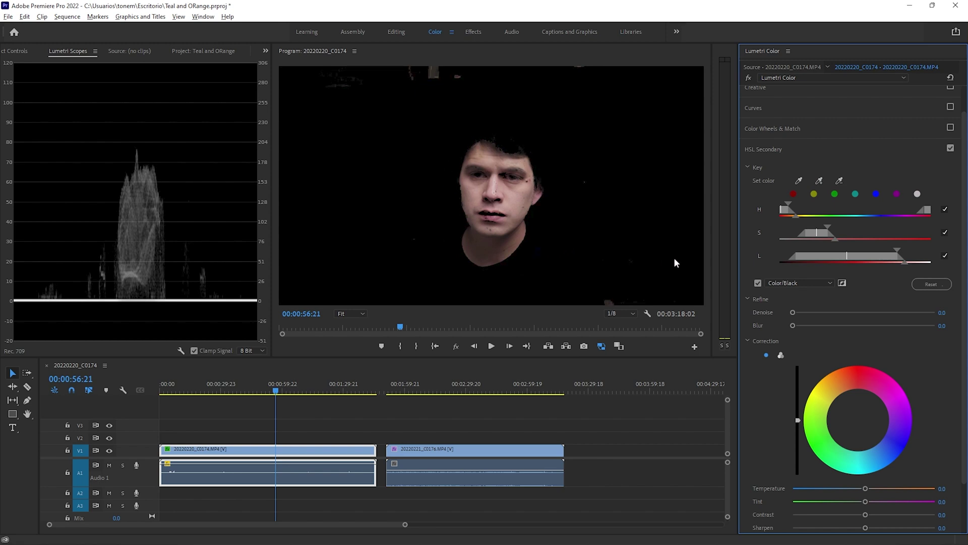
# Step: Turn off the black matte preview and shift the isolated skin tones' colour with the single correction wheel
pyautogui.click(758, 283)
pyautogui.scroll(-3, 854, 269)
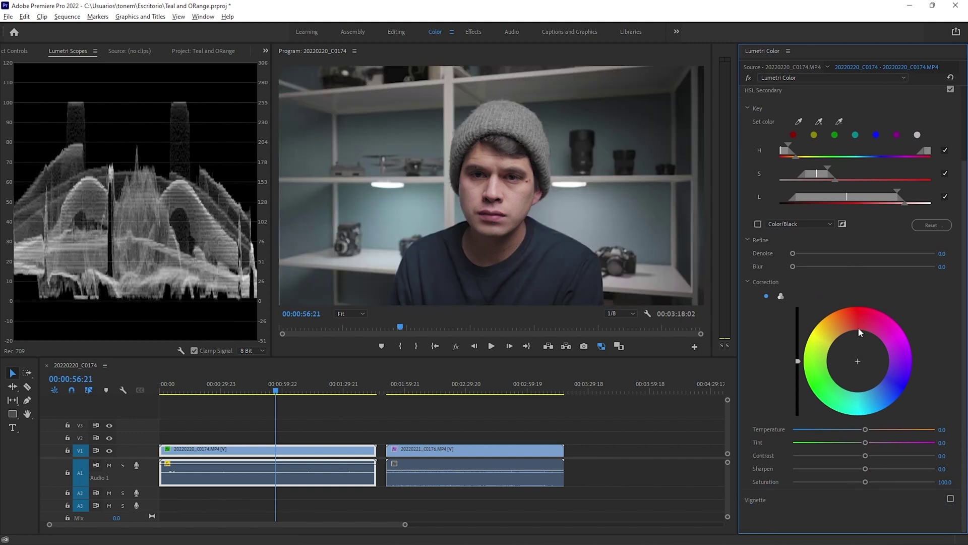
pyautogui.scroll(2, 859, 332)
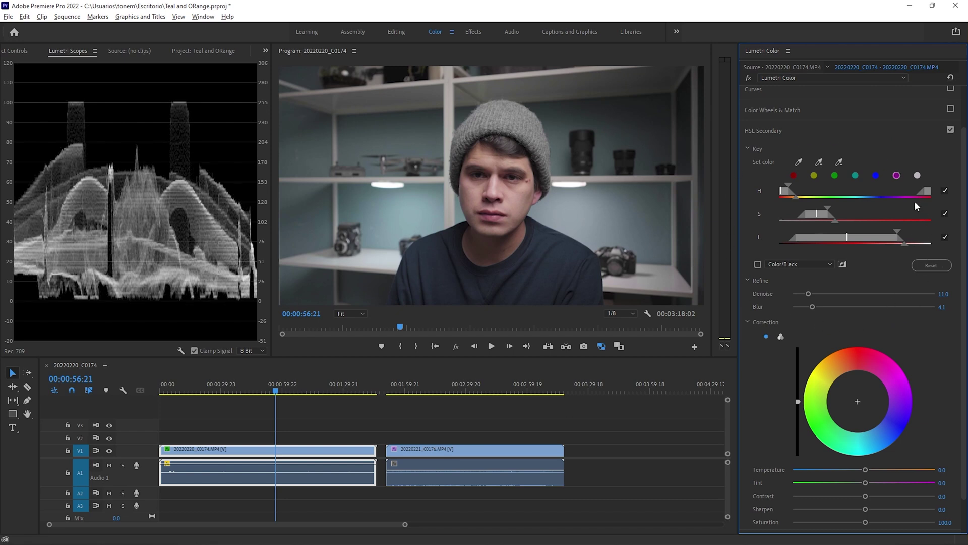
pyautogui.scroll(-2, 906, 212)
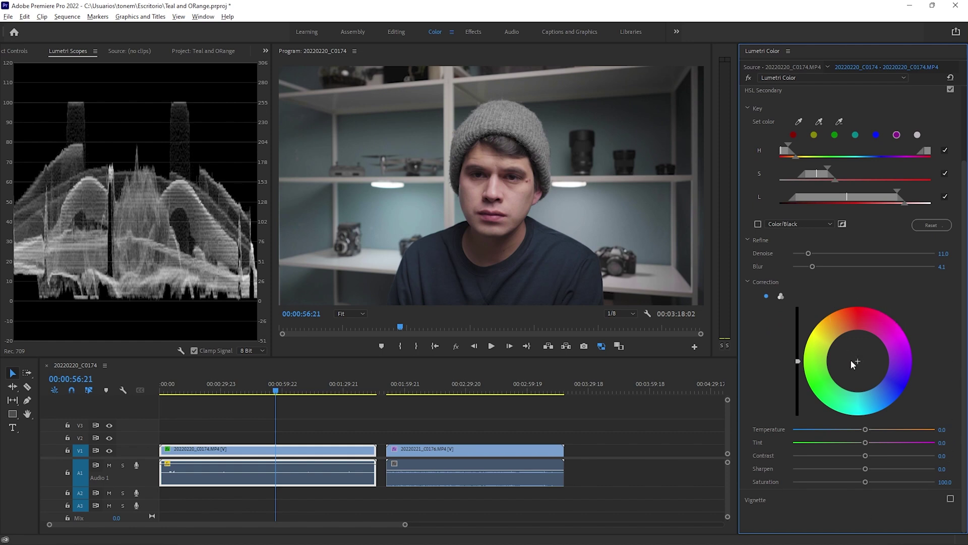
pyautogui.click(781, 296)
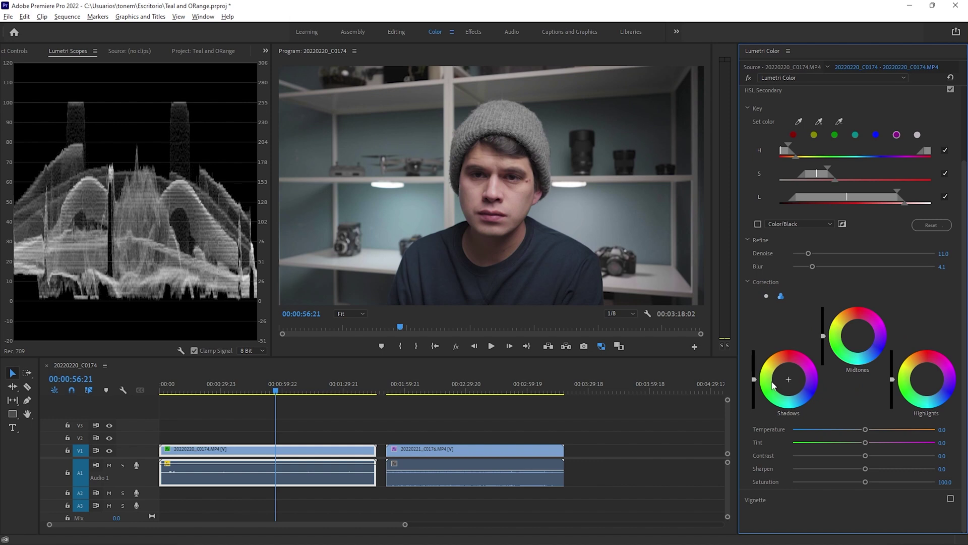
pyautogui.click(766, 296)
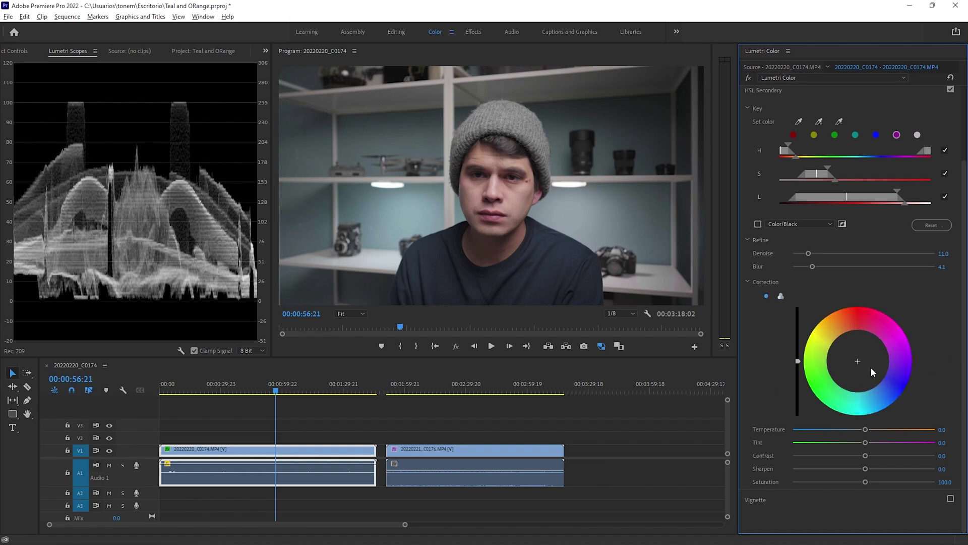
pyautogui.moveTo(860, 360); pyautogui.dragTo(858, 352)
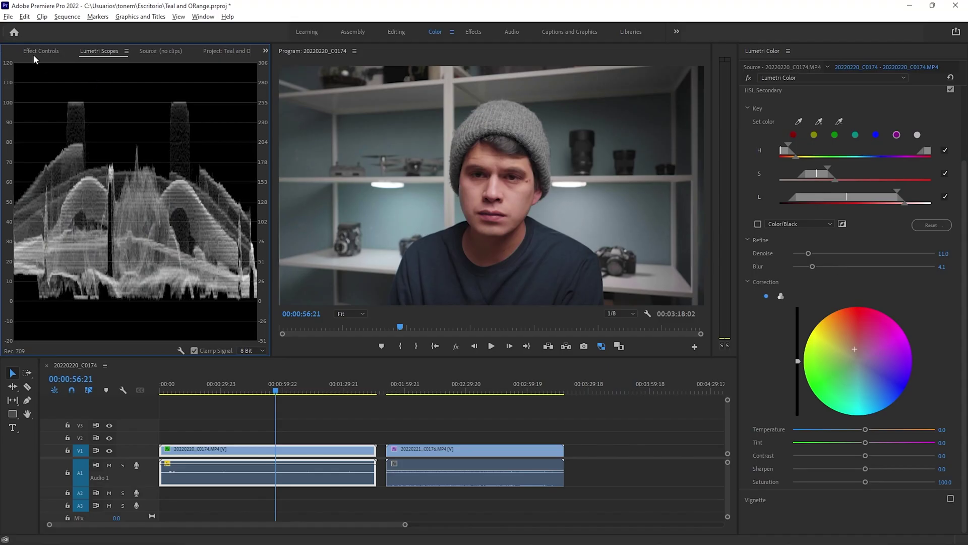
# Step: In Effect Controls, toggle Lumetri Color off and on to compare, then collapse its properties
pyautogui.click(41, 52)
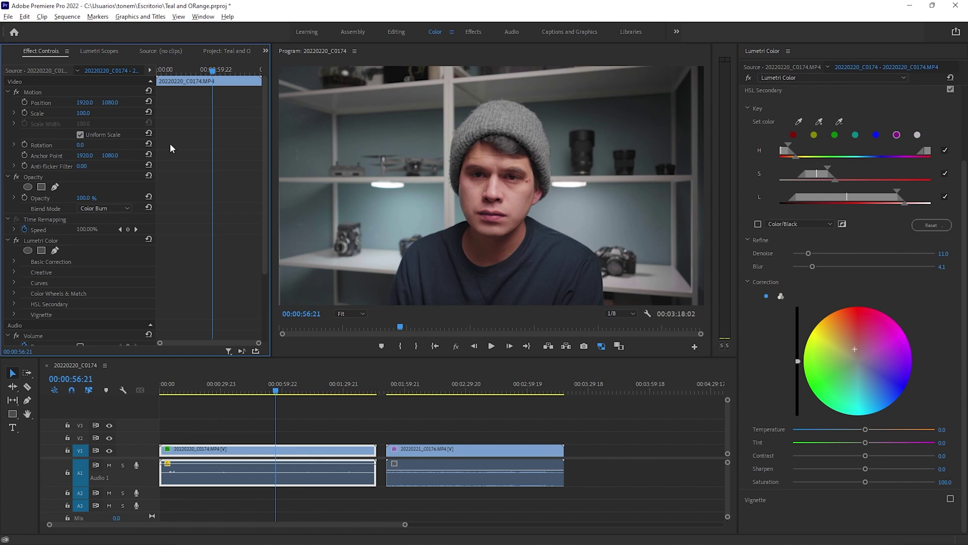
pyautogui.click(203, 17)
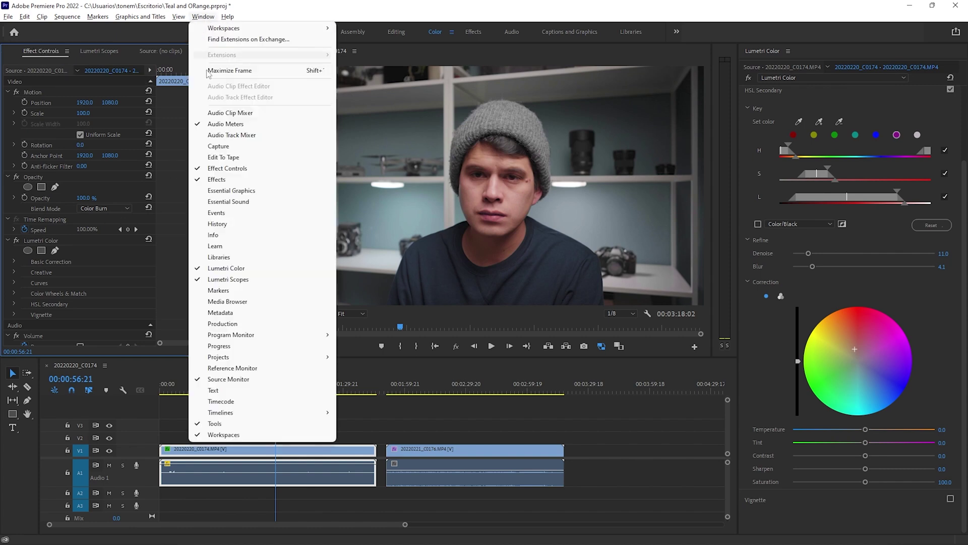
pyautogui.click(133, 33)
pyautogui.scroll(-2, 103, 112)
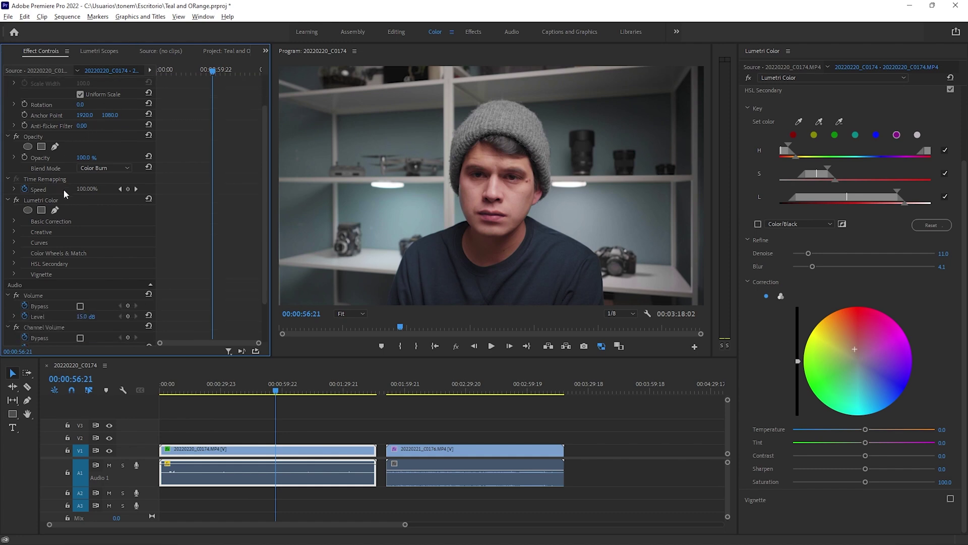
pyautogui.click(16, 201)
pyautogui.click(17, 200)
pyautogui.click(8, 200)
# Step: Copy the Lumetri Color effect and paste a second instance onto the clip
pyautogui.click(37, 225)
pyautogui.rightClick(37, 225)
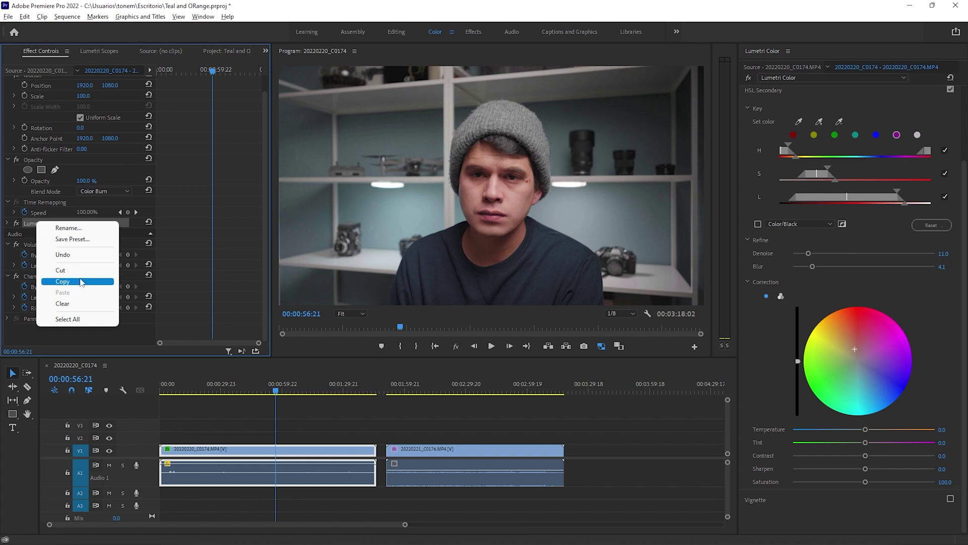
pyautogui.click(111, 279)
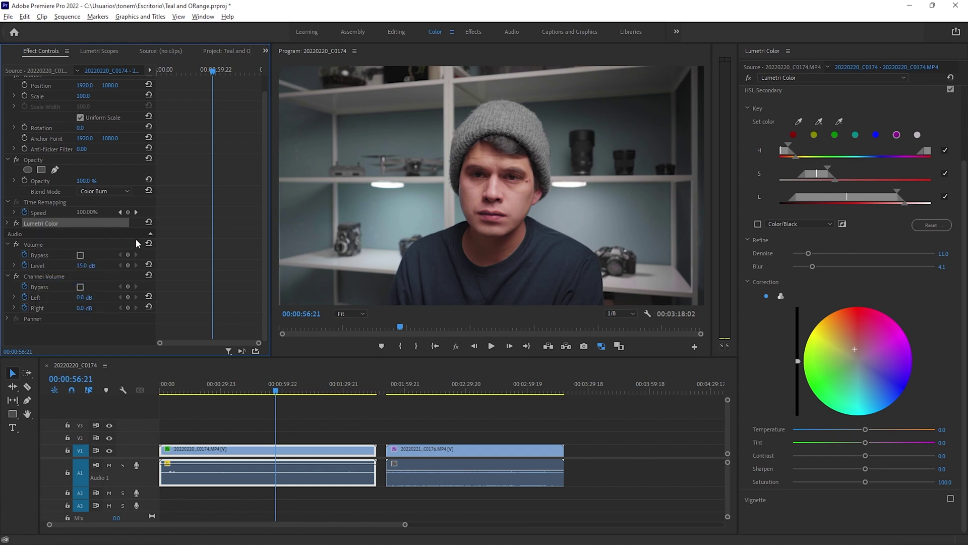
pyautogui.hotkey('ctrl', 'v')
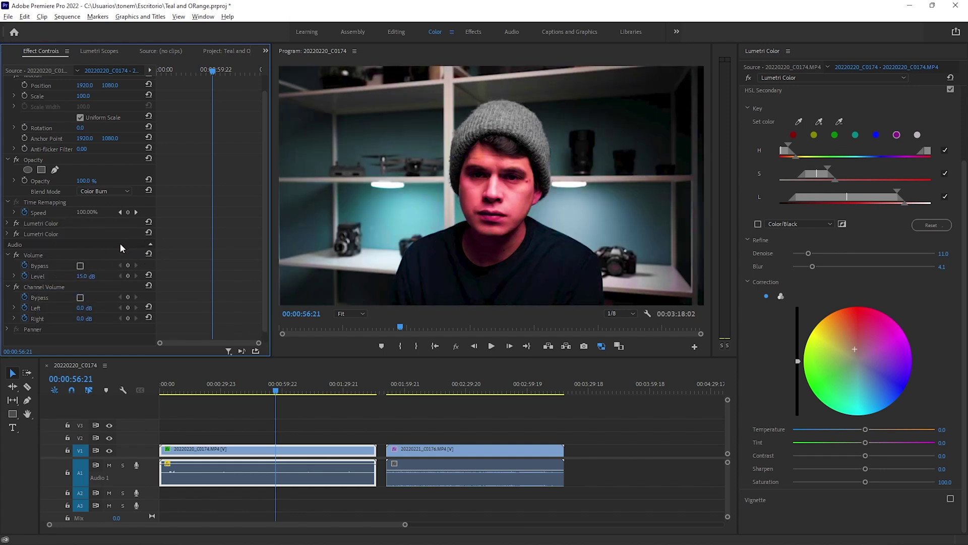
# Step: Set the second Lumetri Color instance's Input LUT to None
pyautogui.click(26, 234)
pyautogui.click(789, 98)
pyautogui.click(776, 91)
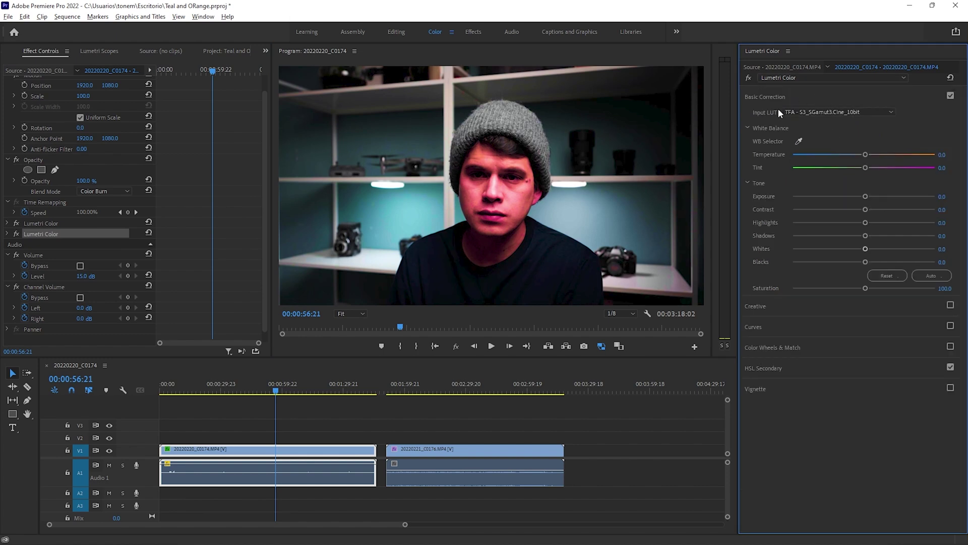
pyautogui.click(814, 110)
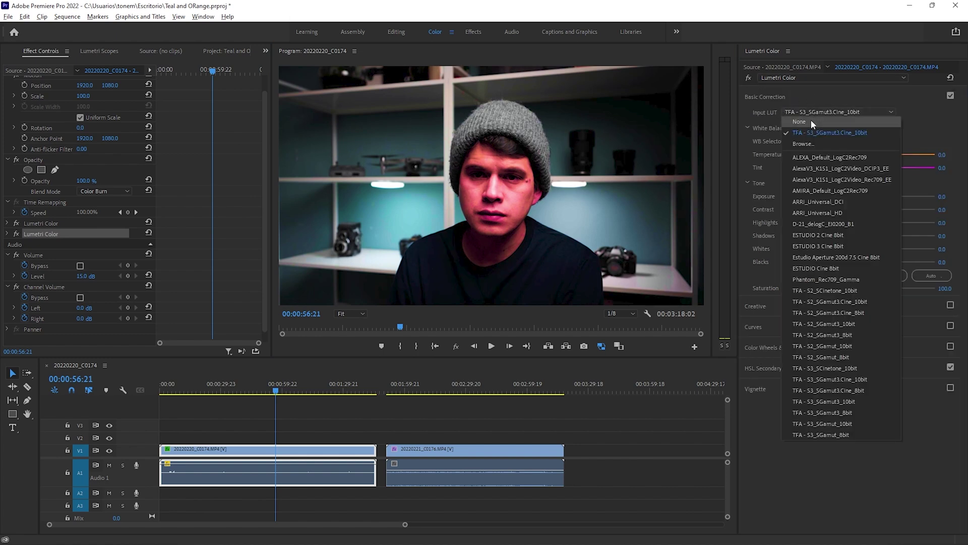
pyautogui.click(811, 121)
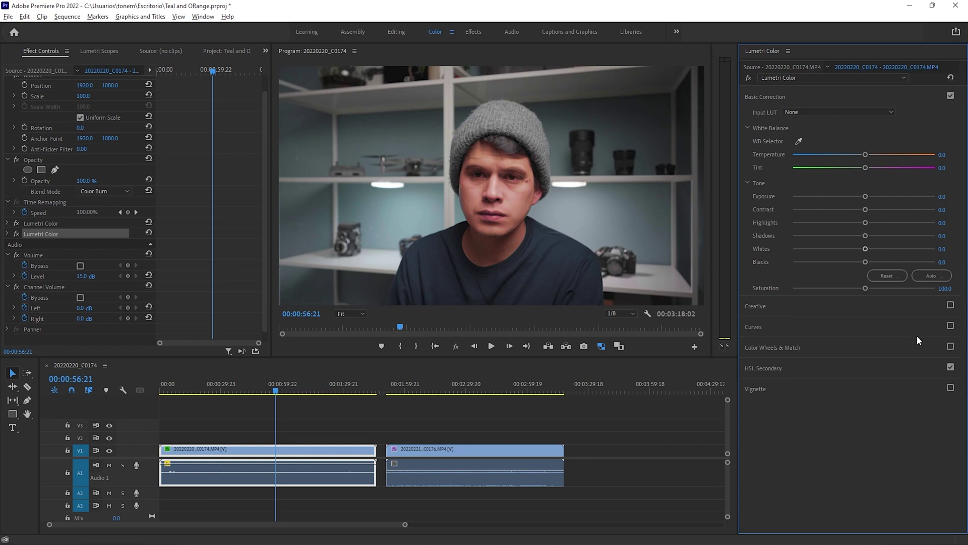
# Step: Review the second instance's Creative and Curves sections, then expand HSL Secondary
pyautogui.click(791, 310)
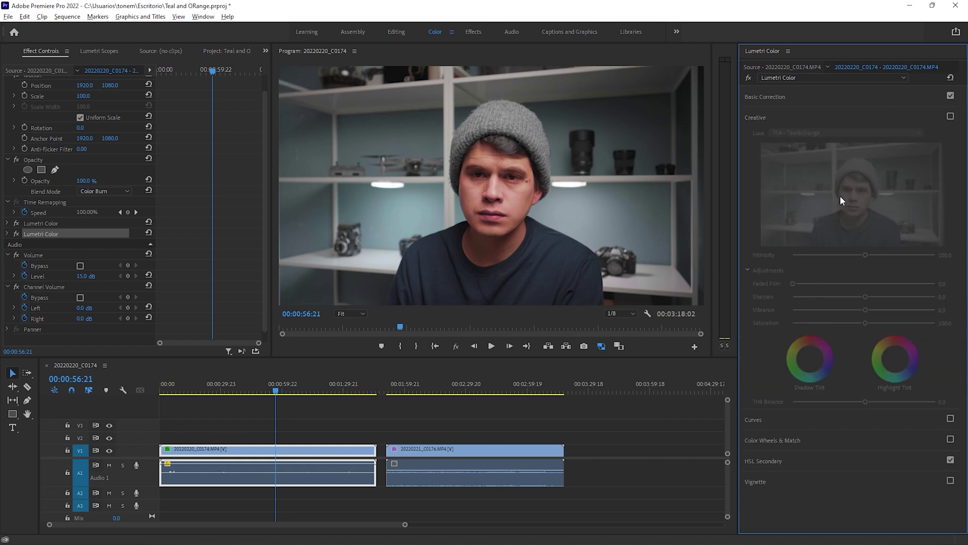
pyautogui.click(783, 118)
pyautogui.click(781, 139)
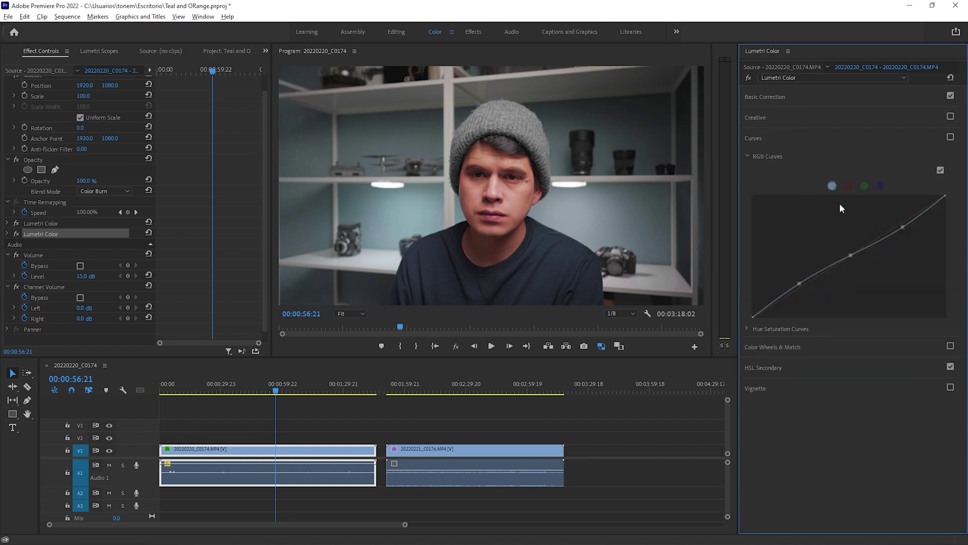
pyautogui.click(775, 137)
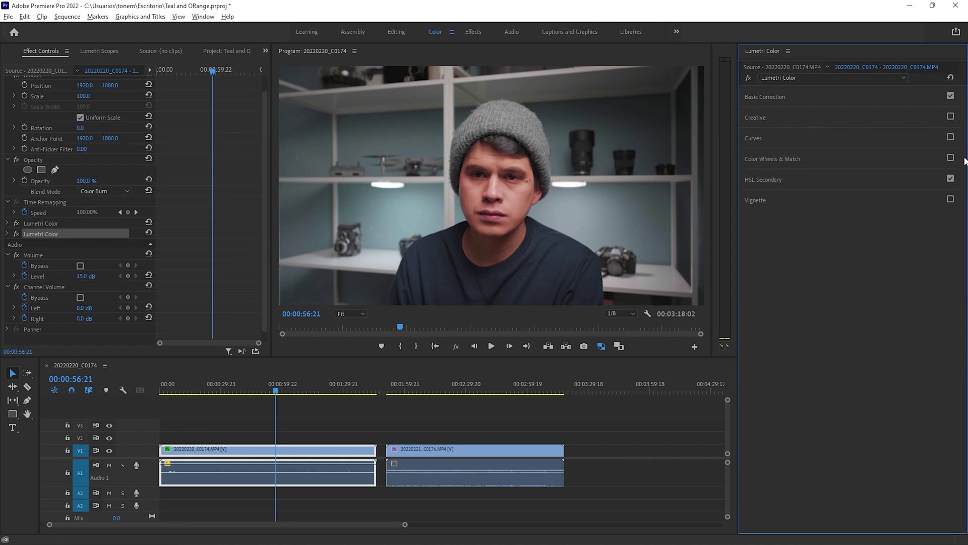
pyautogui.click(933, 179)
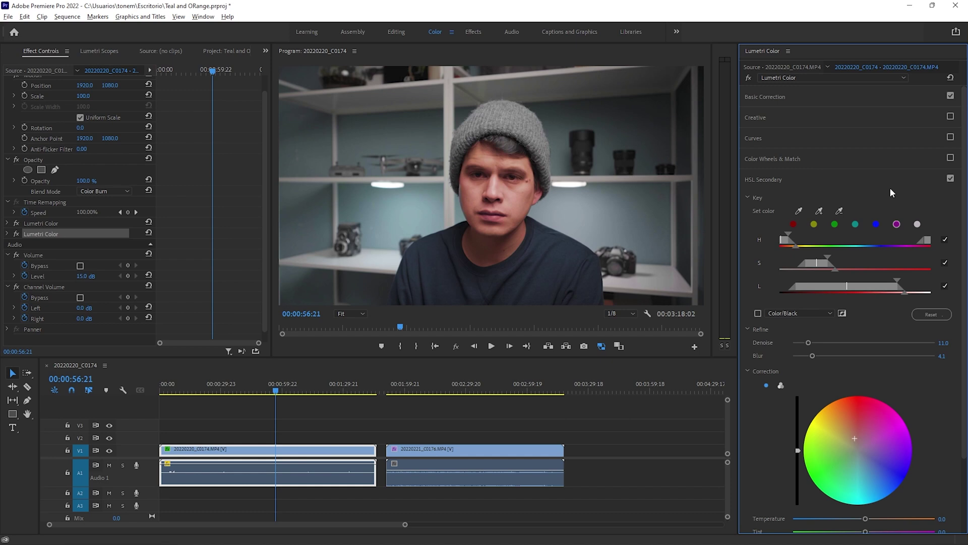
# Step: Toggle the skin-tone secondary off and on to compare, then preview the key as a mask
pyautogui.scroll(-1, 890, 192)
pyautogui.scroll(-1, 898, 250)
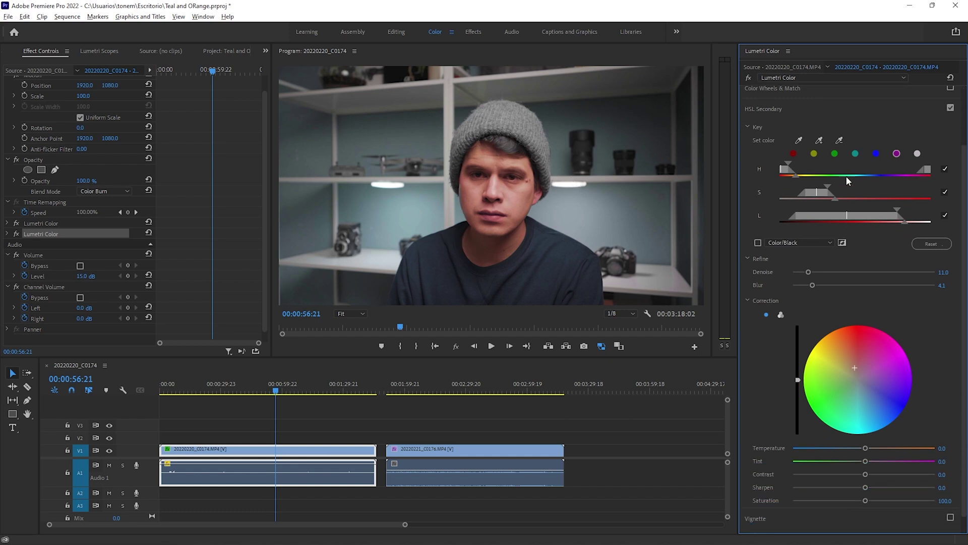
pyautogui.scroll(1, 910, 131)
pyautogui.click(950, 128)
pyautogui.click(950, 128)
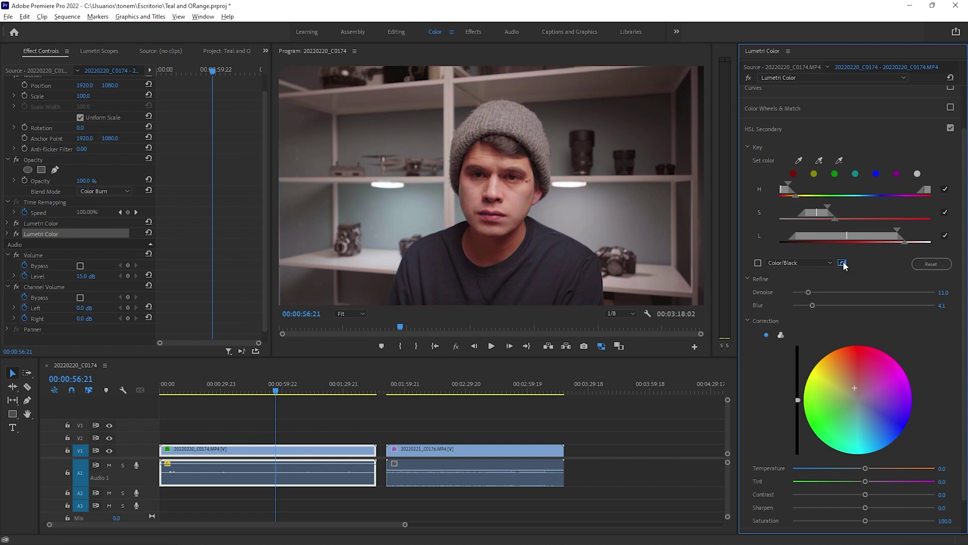
pyautogui.click(758, 264)
# Step: Reset the HSL Secondary wheel, check the skin key as a black mask, then shift the skin colour slightly
pyautogui.doubleClick(852, 393)
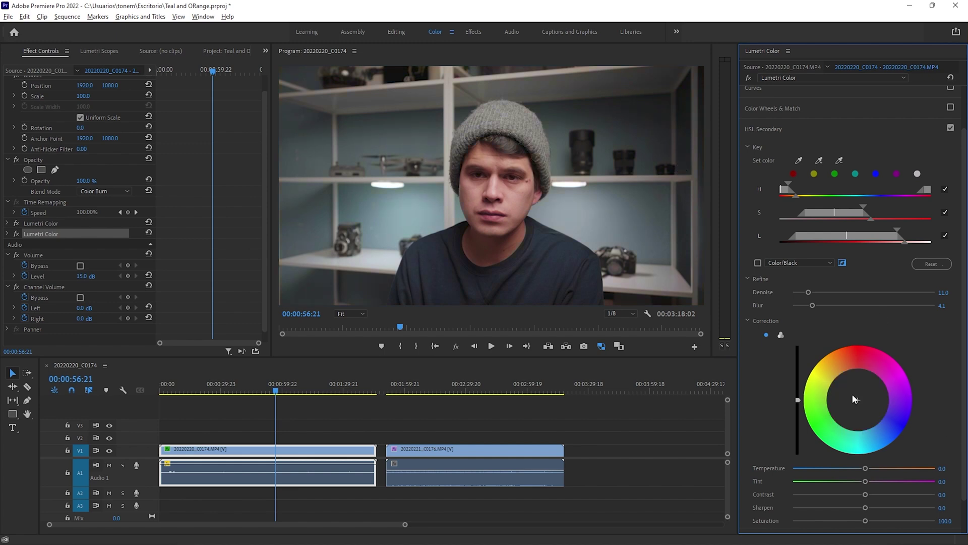
pyautogui.click(758, 263)
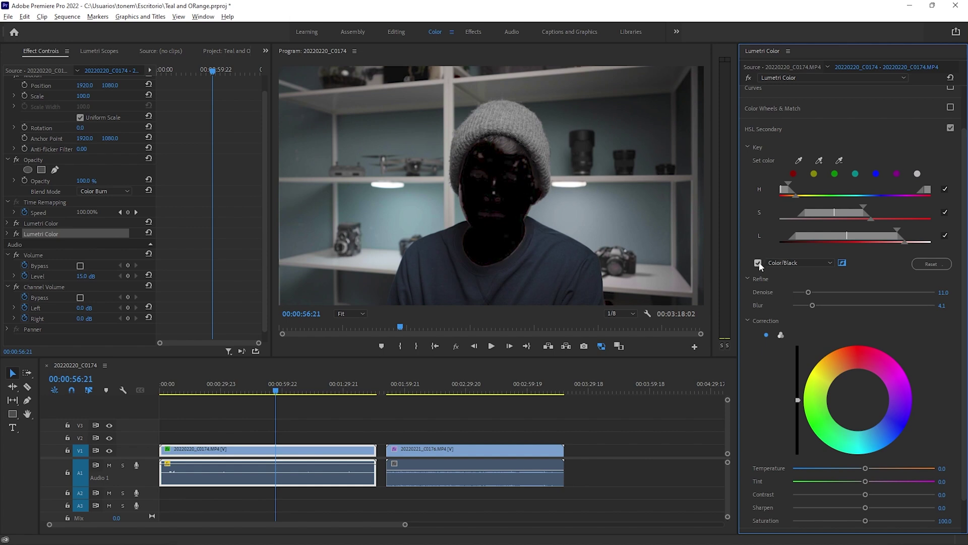
pyautogui.click(758, 263)
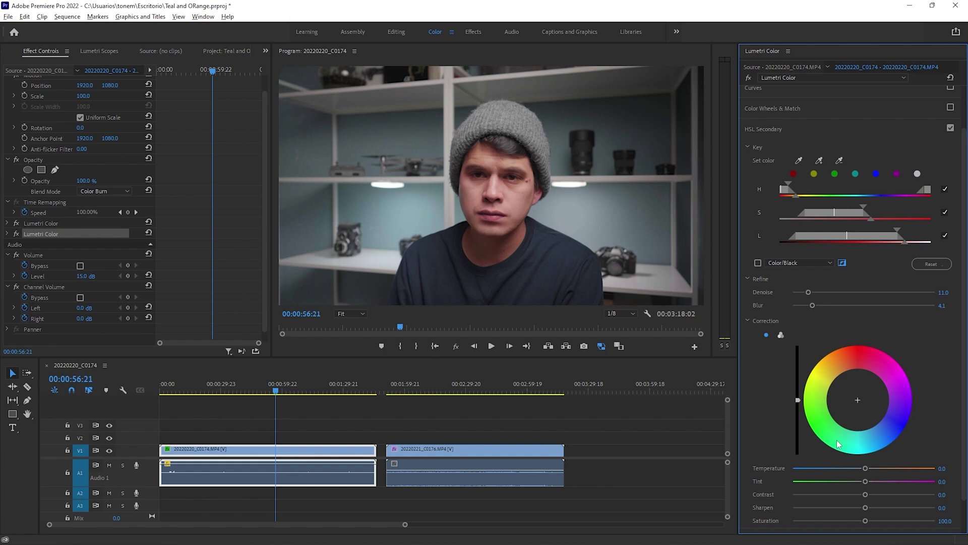
pyautogui.moveTo(873, 410); pyautogui.dragTo(860, 414)
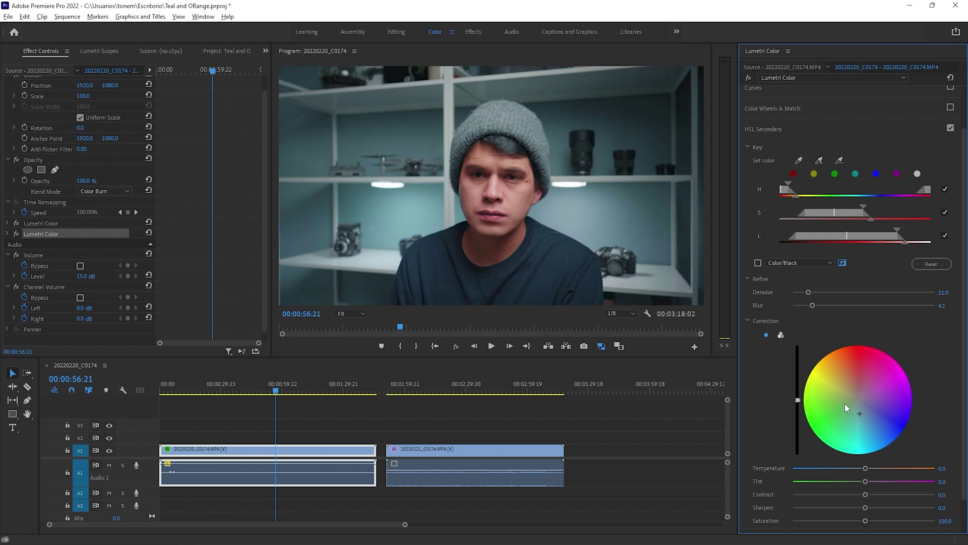
pyautogui.scroll(2, 887, 283)
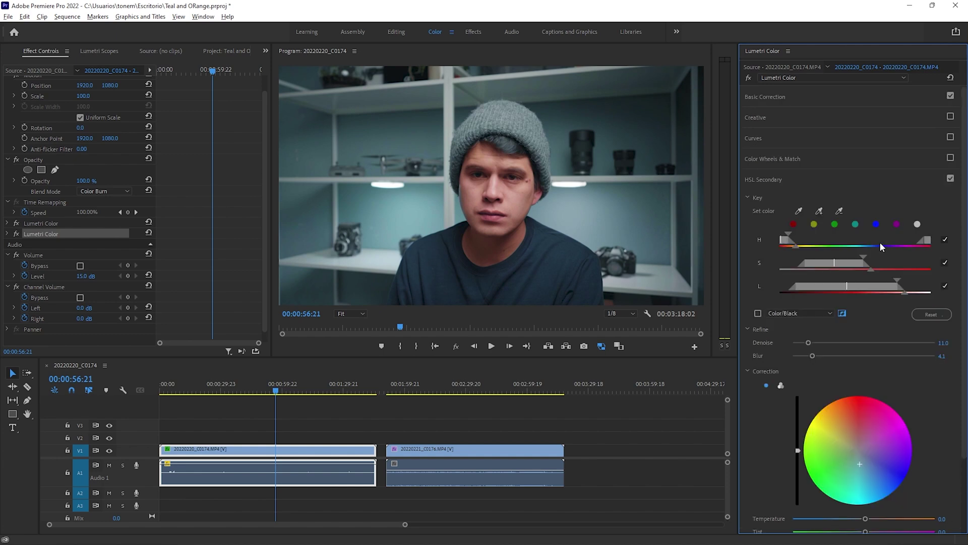
pyautogui.hotkey('shift', '5')
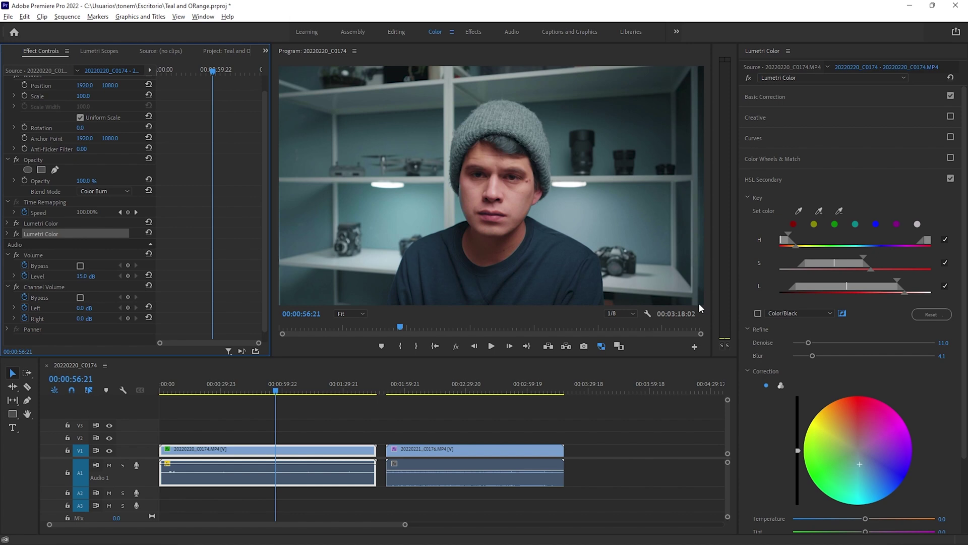
pyautogui.click(17, 235)
pyautogui.click(17, 235)
pyautogui.click(16, 223)
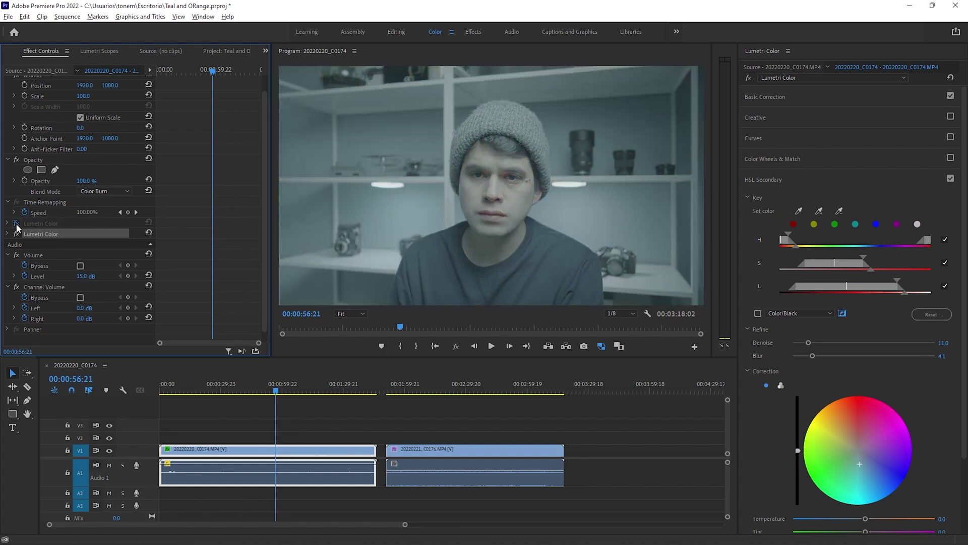
pyautogui.click(16, 223)
pyautogui.click(17, 234)
pyautogui.click(17, 235)
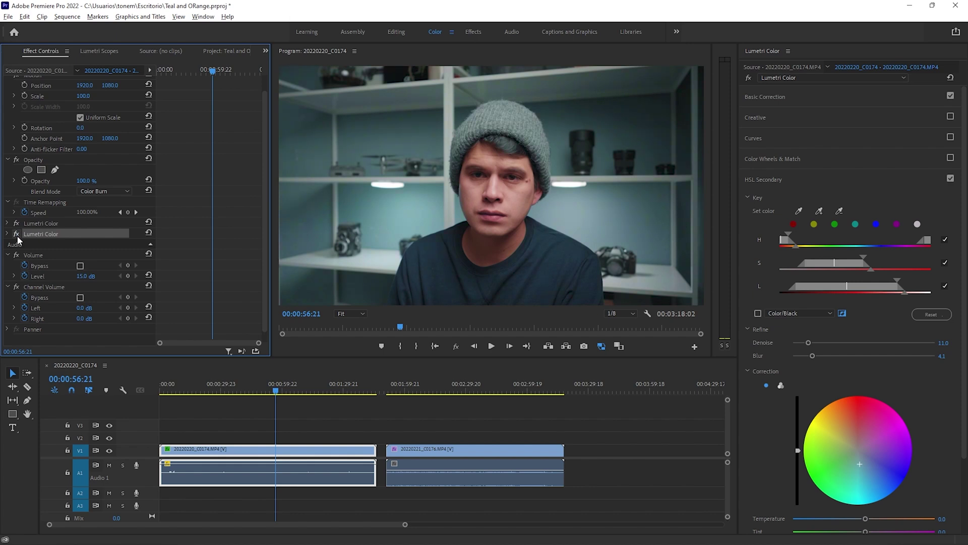
pyautogui.click(17, 235)
pyautogui.click(17, 235)
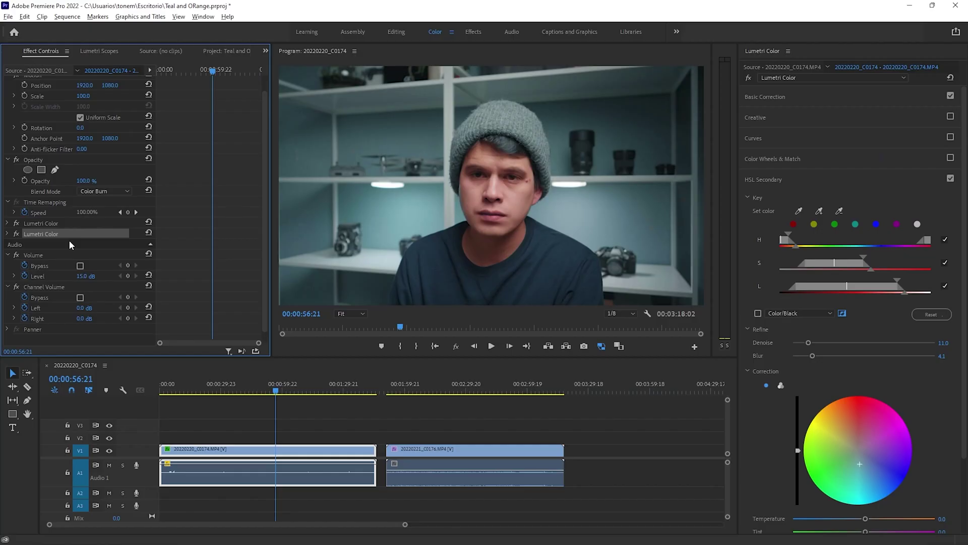
pyautogui.rightClick(68, 240)
# Step: Select both Lumetri Color effects and toggle the effects bypass to compare the grade
pyautogui.click(63, 225)
pyautogui.click(63, 231)
pyautogui.click(68, 225)
pyautogui.rightClick(66, 232)
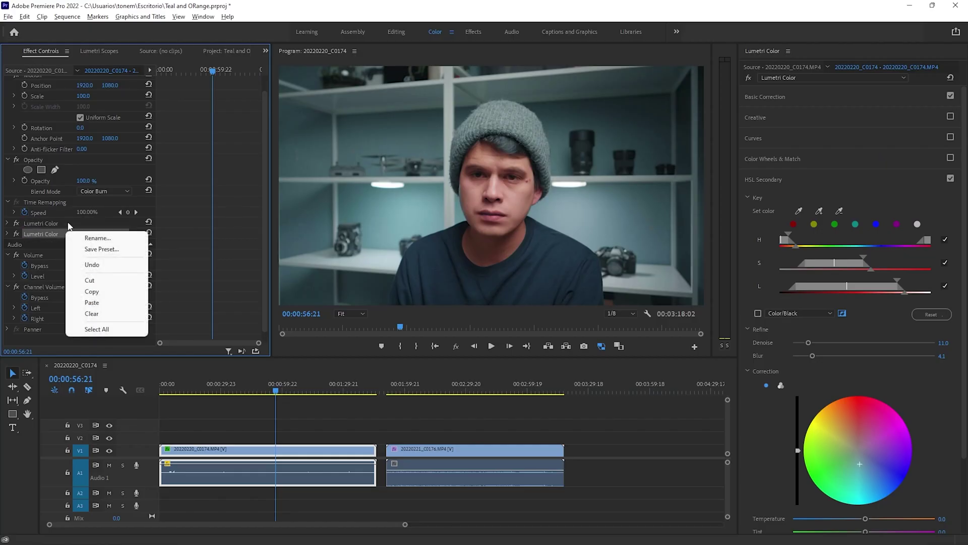
pyautogui.click(69, 228)
pyautogui.click(66, 234)
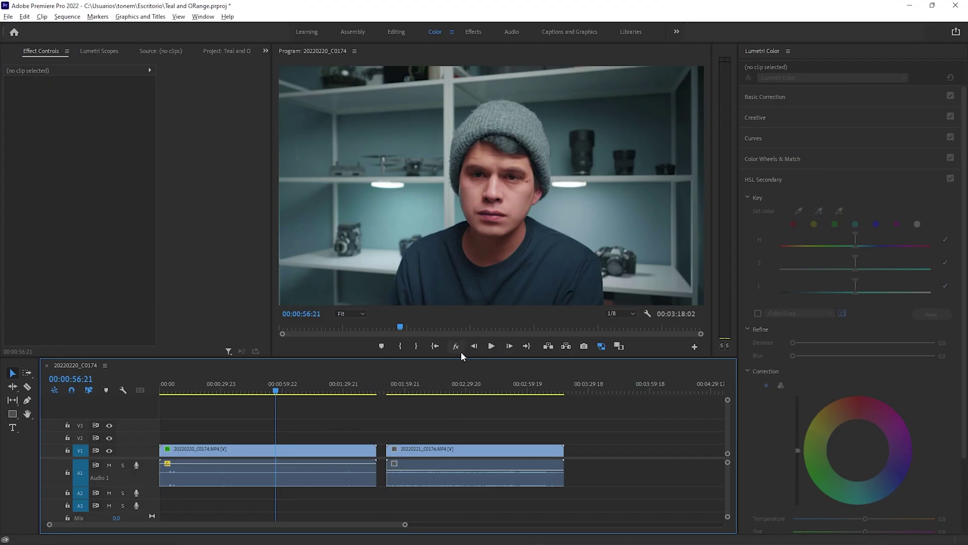
pyautogui.click(456, 346)
pyautogui.click(455, 346)
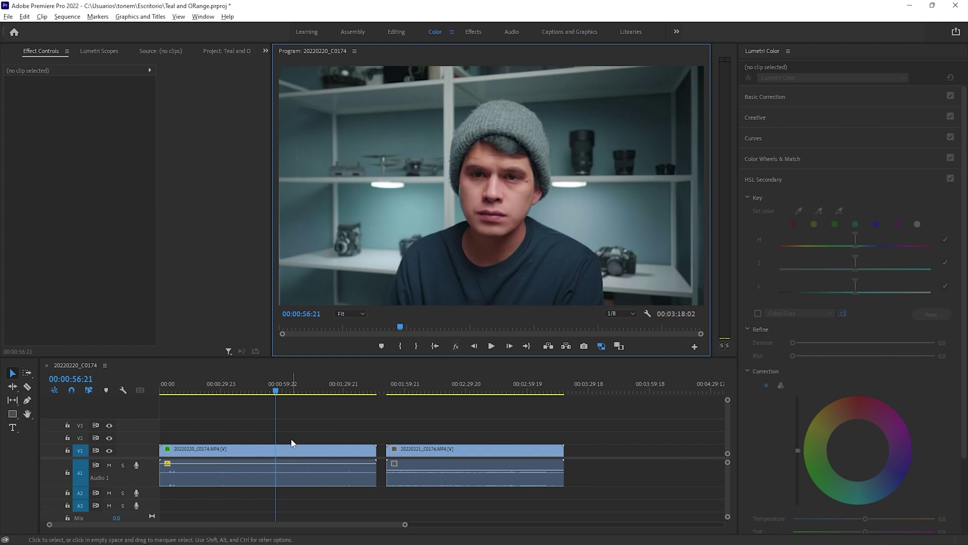
# Step: Copy the graded first clip in the timeline
pyautogui.click(293, 452)
pyautogui.rightClick(292, 452)
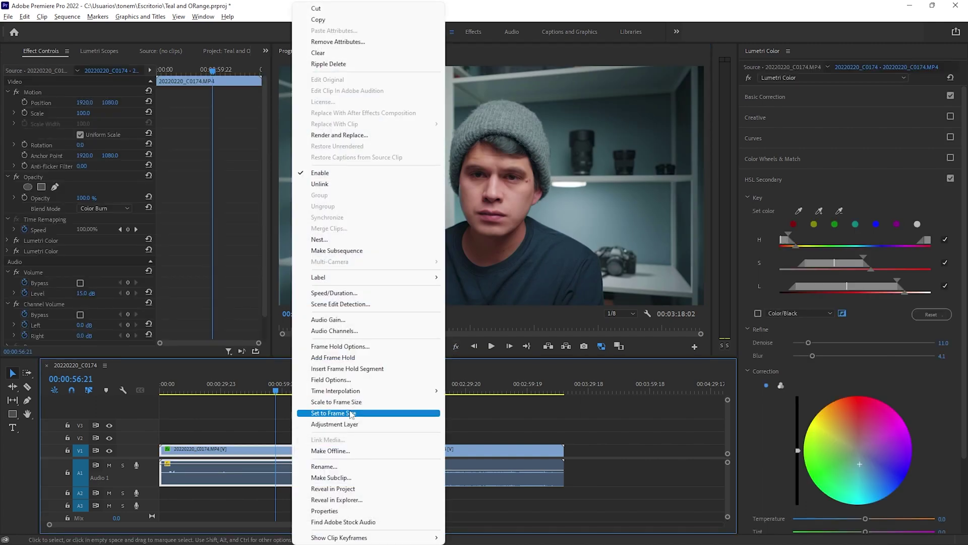
pyautogui.click(318, 19)
# Step: Paste both Lumetri Color effects as attributes onto the second clip C0176
pyautogui.click(449, 391)
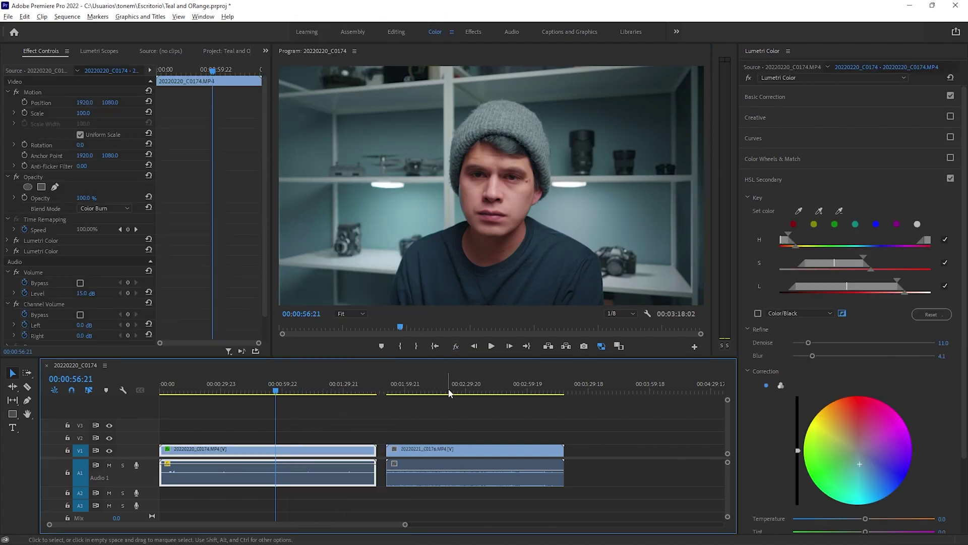
pyautogui.click(468, 392)
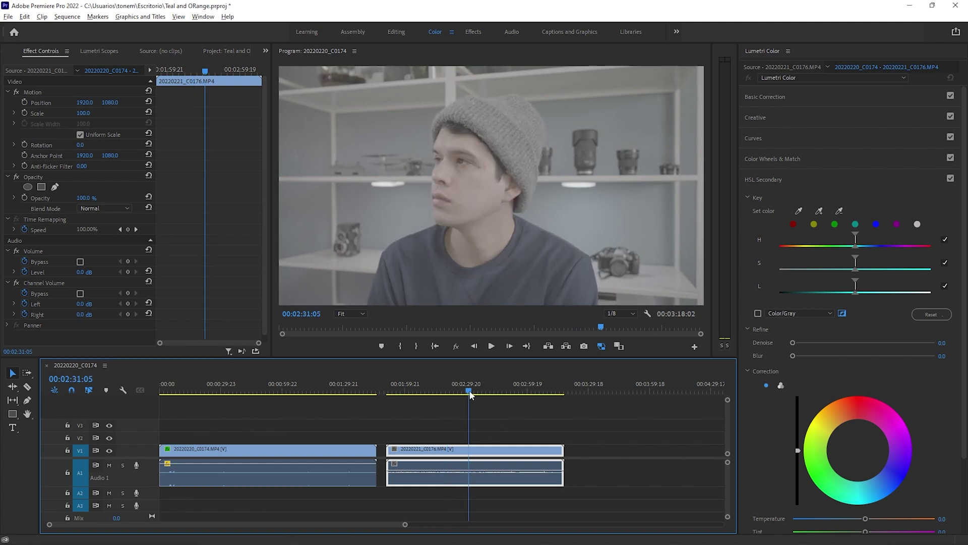
pyautogui.rightClick(497, 454)
pyautogui.click(540, 30)
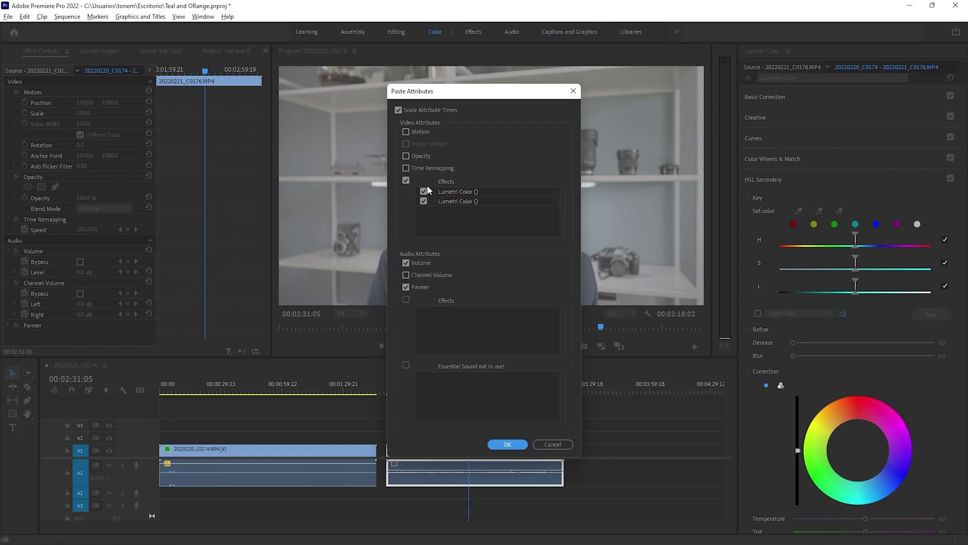
pyautogui.click(508, 444)
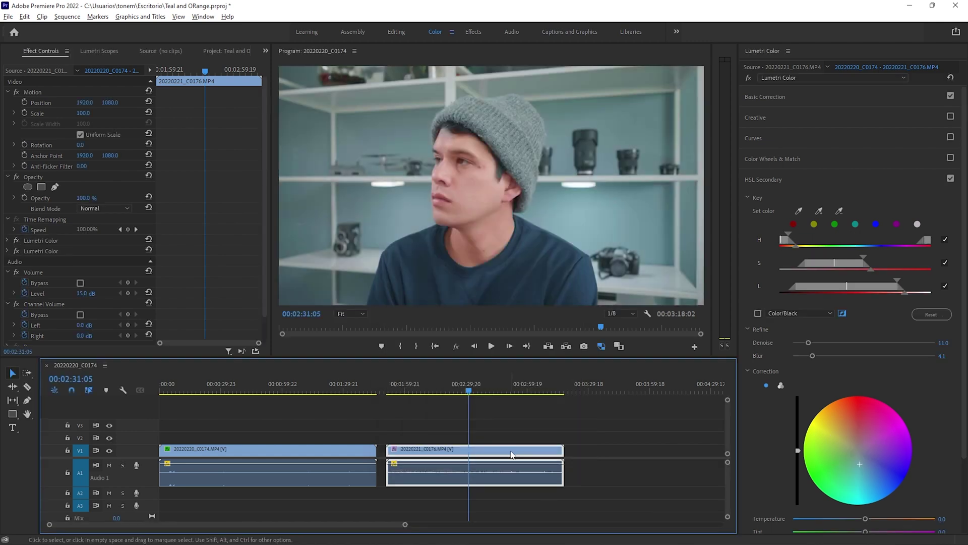